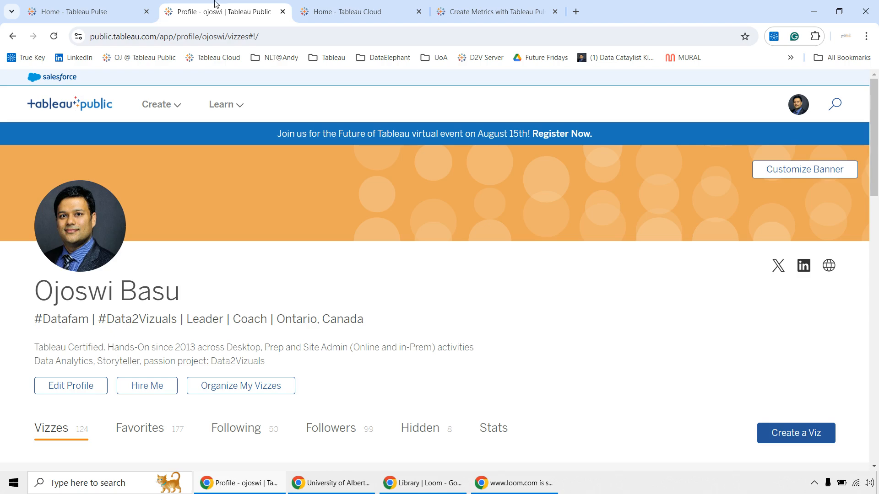
Switch to the Tableau Cloud site and review the Tableau Pulse Deployment and Tableau AI sections in its general site settings.
key("ctrl+Tab")
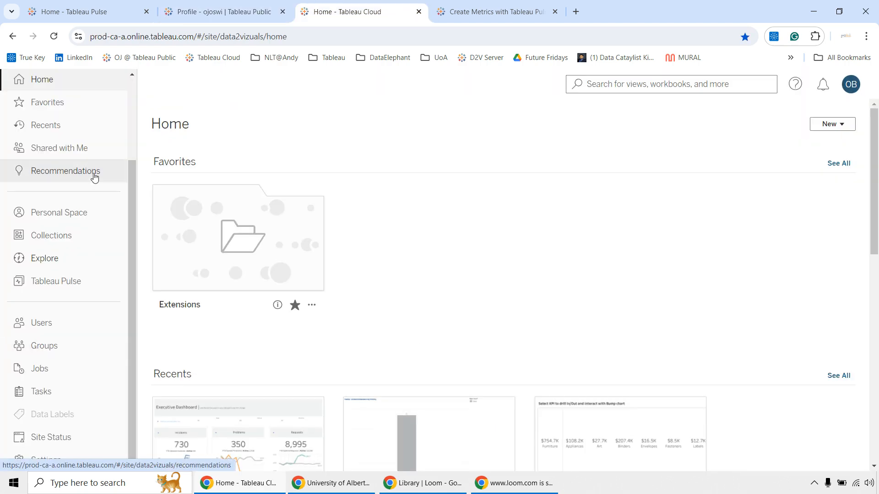
scroll(93, 177, "up", 3)
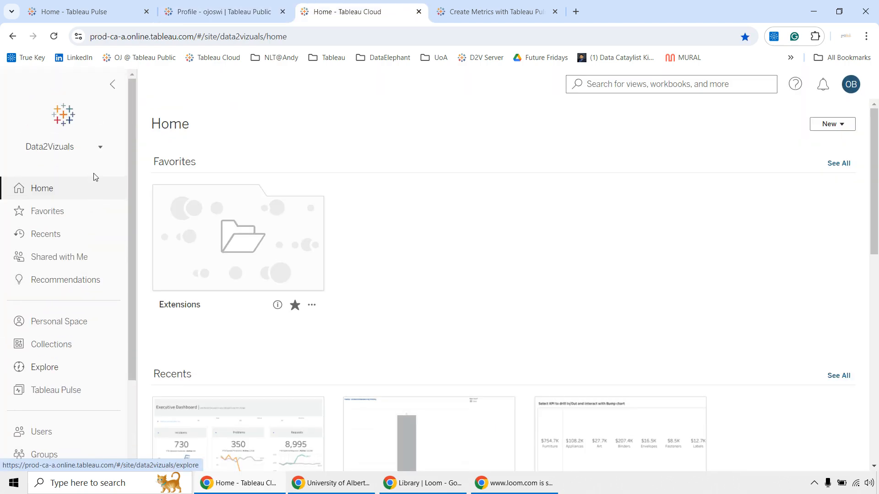
scroll(93, 181, "down", 3)
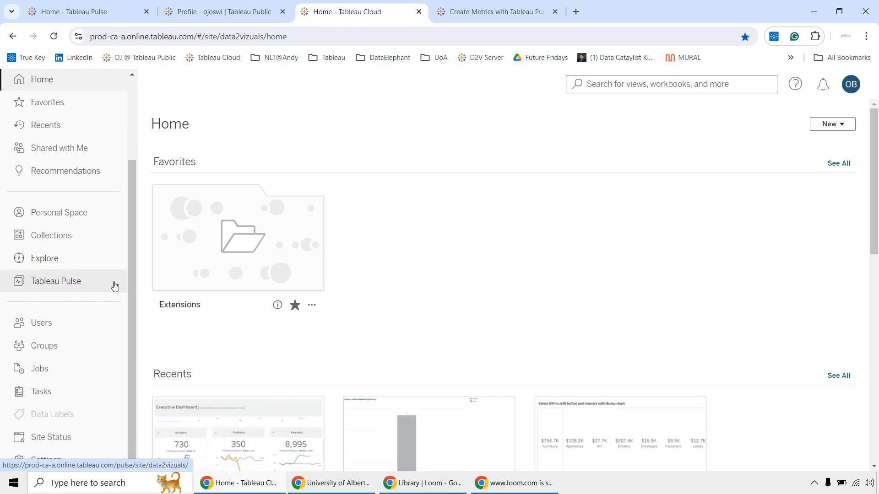
left_click(83, 461)
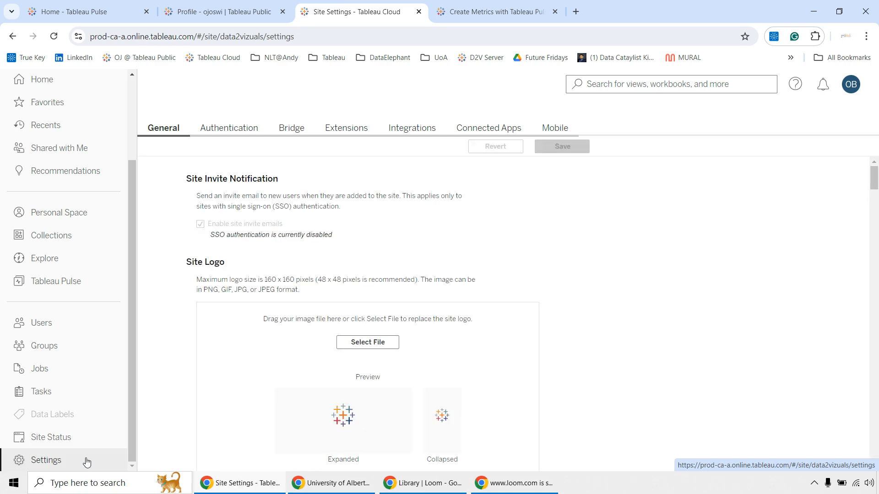
scroll(315, 314, "down", 5)
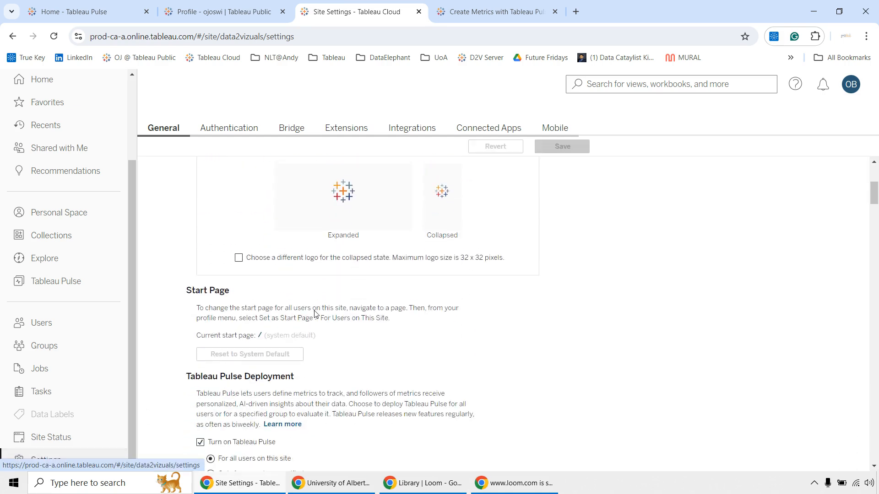
scroll(315, 311, "down", 1)
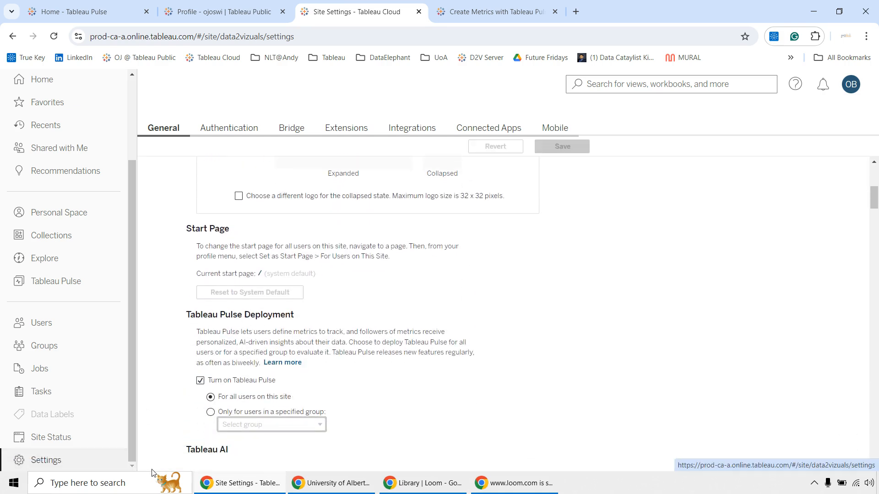
scroll(401, 356, "down", 5)
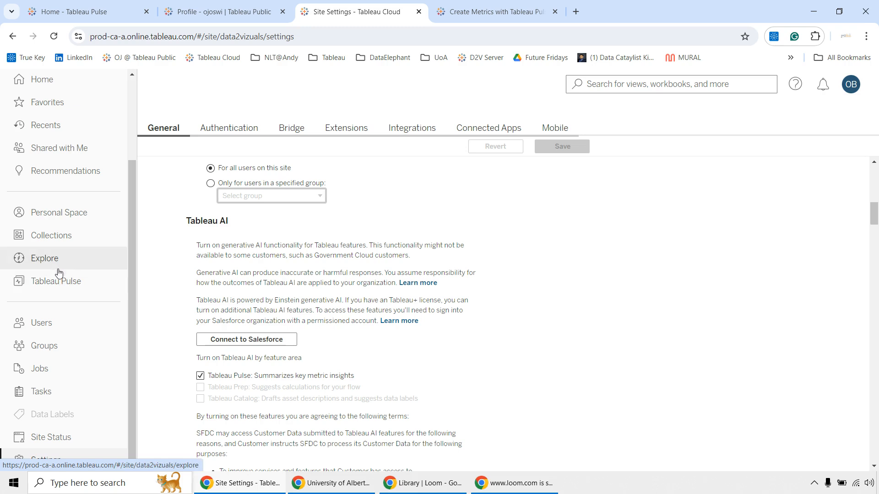
Open Tableau Pulse from the site and look over the followed metrics on its home page.
left_click(78, 288)
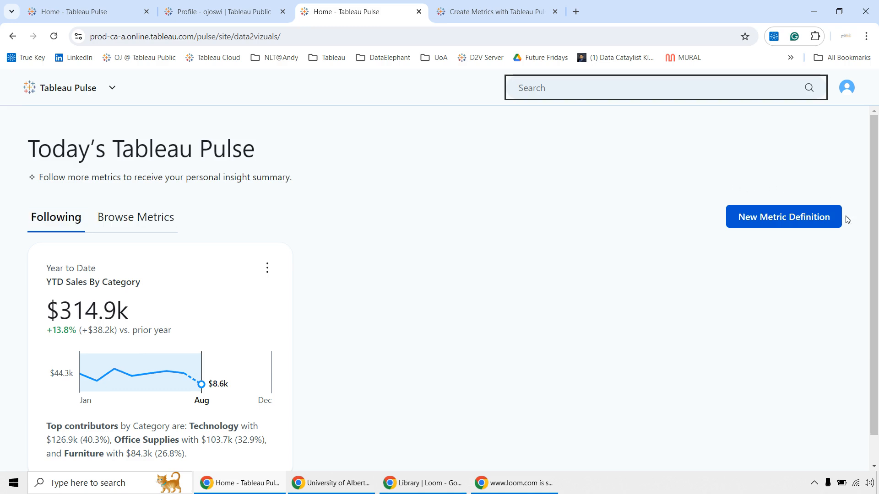
left_click_drag(848, 220, 863, 242)
left_click(797, 265)
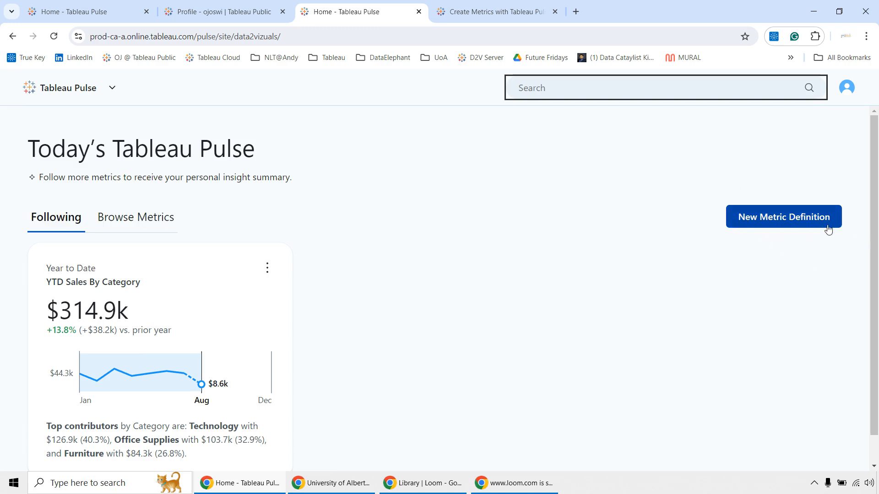
scroll(162, 300, "down", 1)
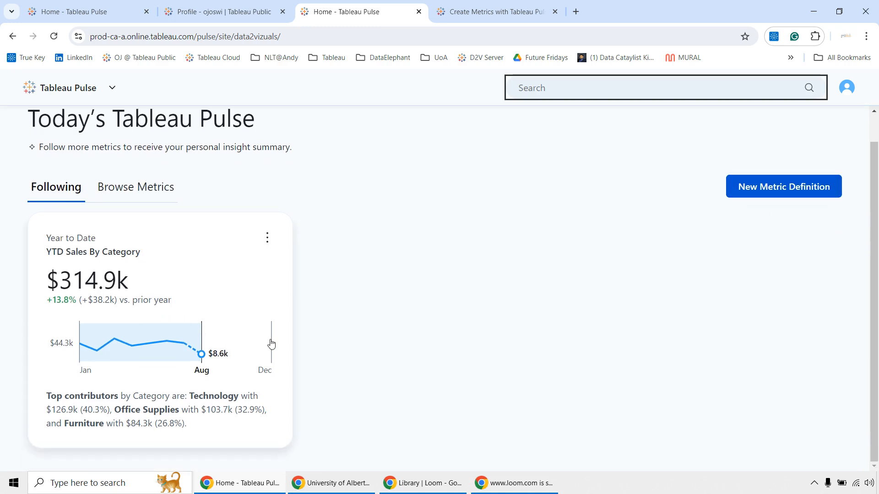
Open the YTD Sales By Category metric and examine its overview chart and top insights by region.
left_click(140, 268)
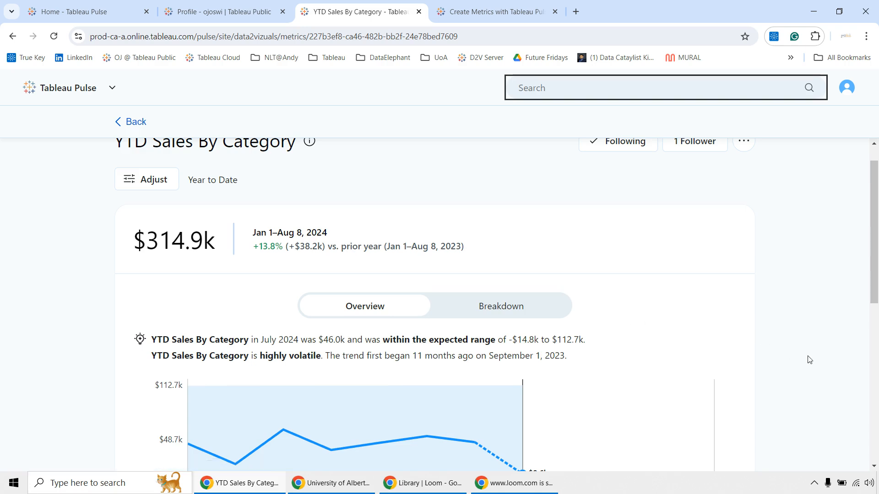
scroll(806, 359, "down", 3)
scroll(809, 360, "down", 4)
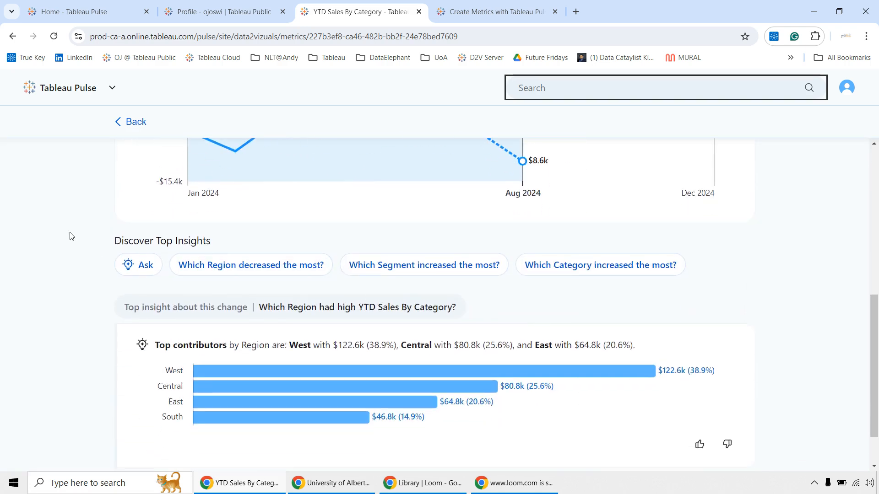
left_click_drag(70, 236, 704, 280)
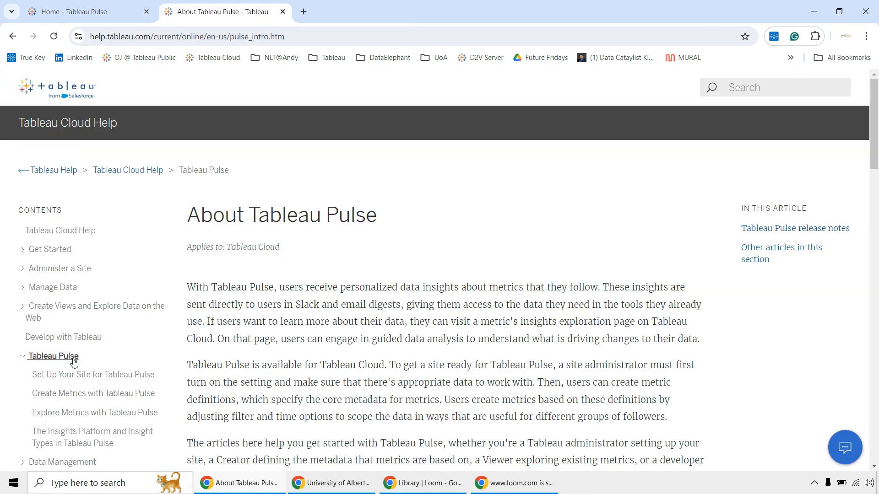
In the Tableau Cloud Help contents, open Set Up Your Site for Tableau Pulse and read through the deployment instructions.
scroll(73, 363, "down", 2)
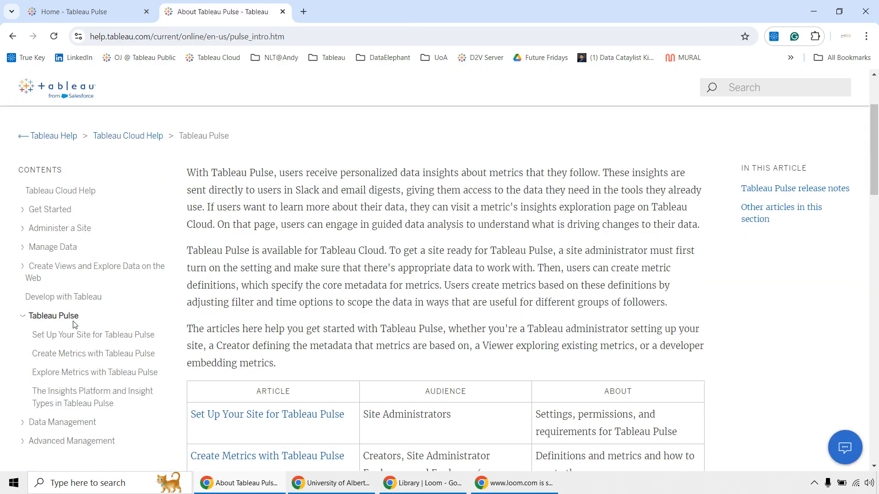
left_click(72, 337)
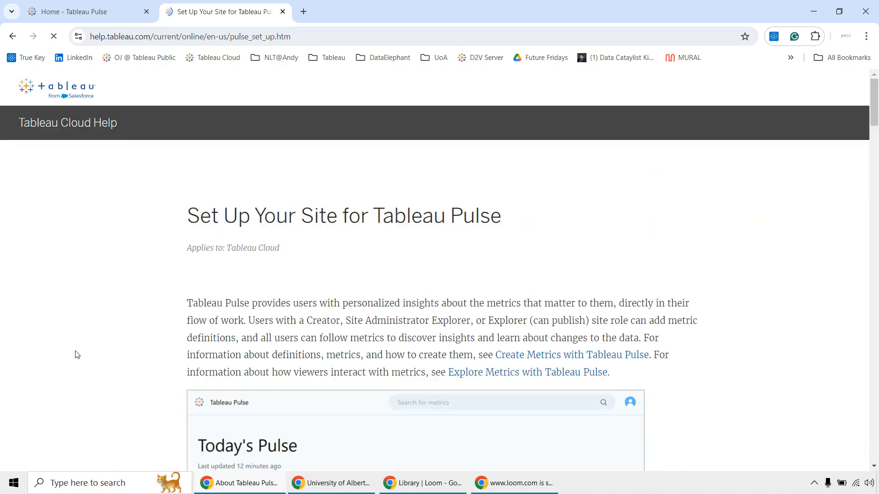
scroll(77, 354, "down", 4)
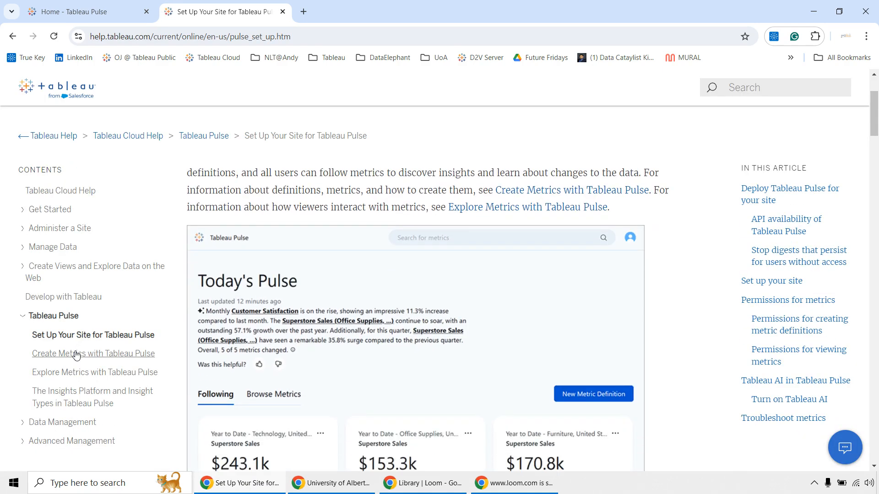
scroll(76, 356, "down", 15)
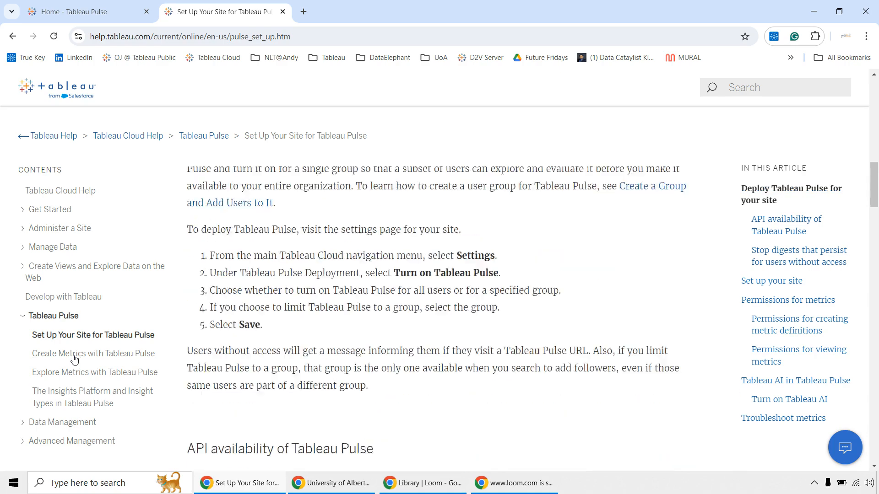
scroll(75, 360, "down", 5)
Open the Create Metrics with Tableau Pulse help article and skim it.
left_click(106, 357)
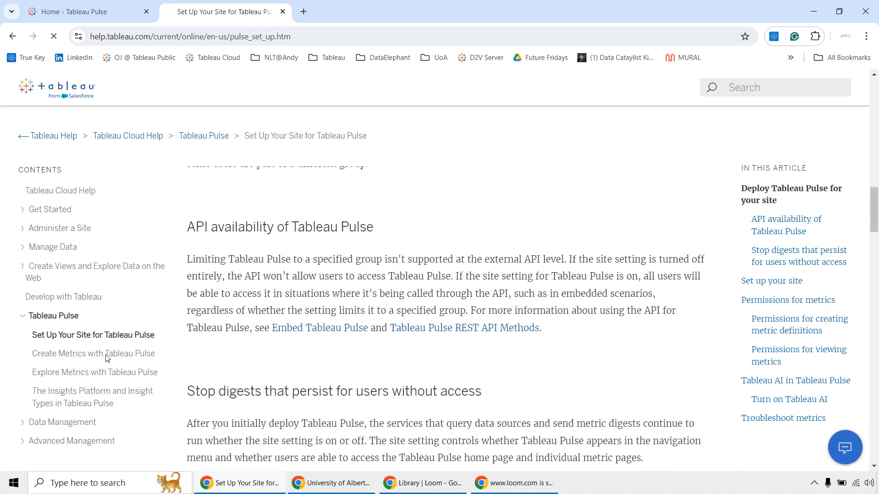
scroll(236, 345, "down", 3)
scroll(236, 348, "up", 3)
Return to the Tableau Pulse home page and open the YTD Sales By Category metric's definition for editing.
key("ctrl+Tab")
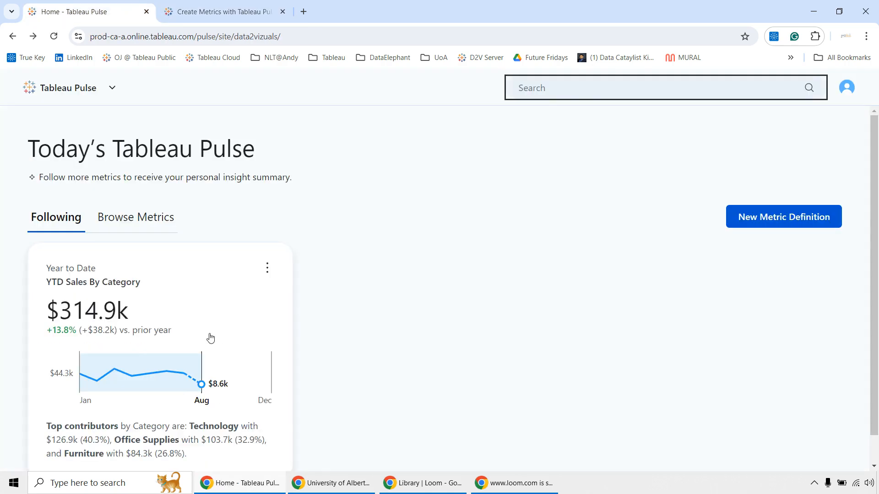
scroll(417, 359, "down", 1)
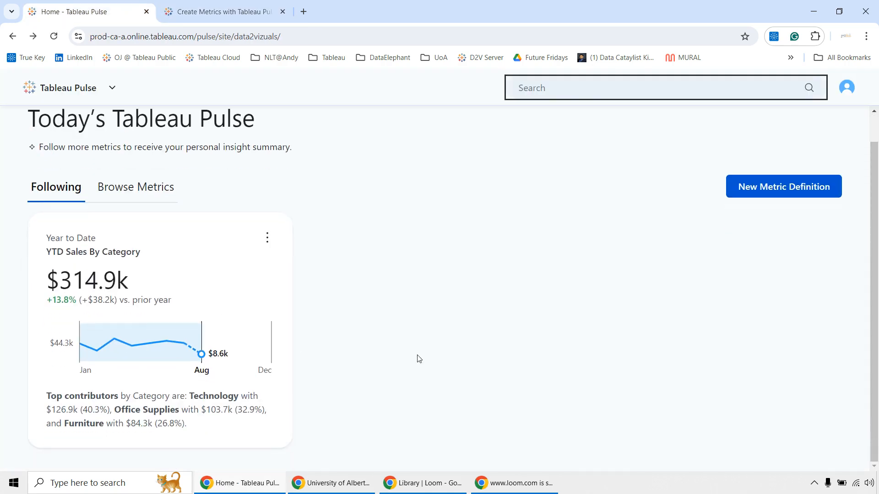
left_click(264, 238)
left_click(273, 290)
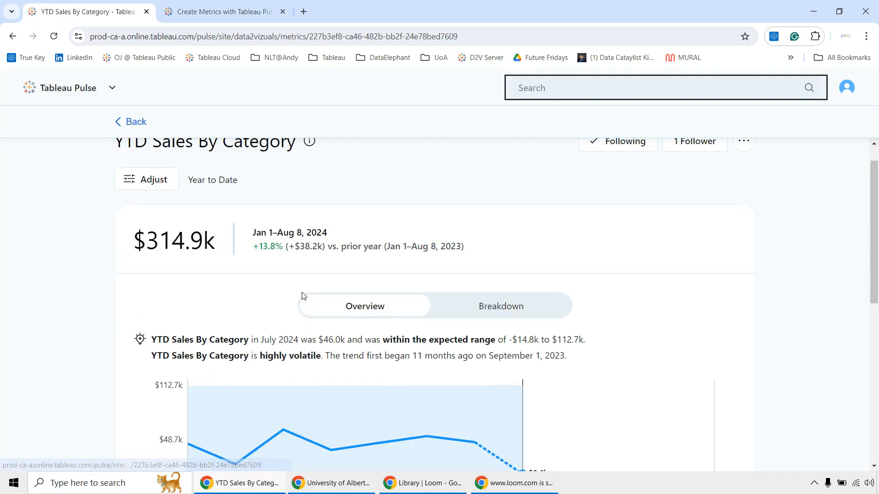
left_click(743, 141)
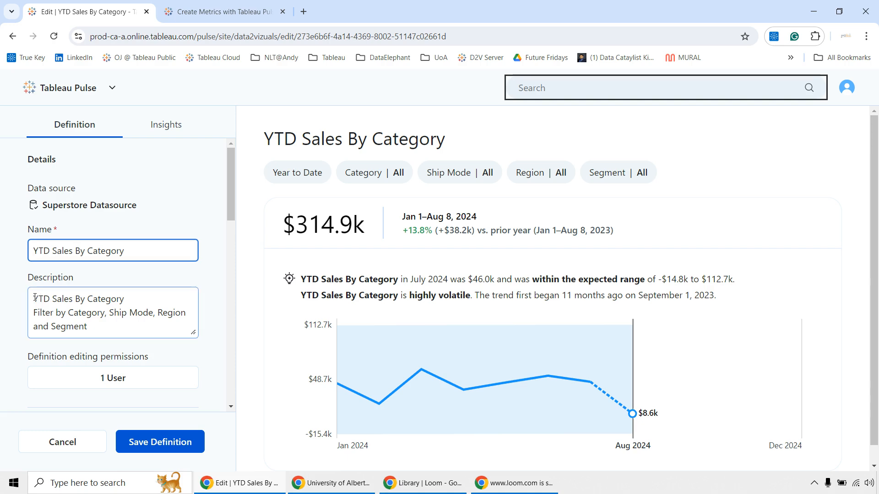
Review the description text in the YTD Sales By Category definition details.
left_click_drag(35, 298, 112, 328)
left_click(113, 328)
scroll(114, 328, "down", 3)
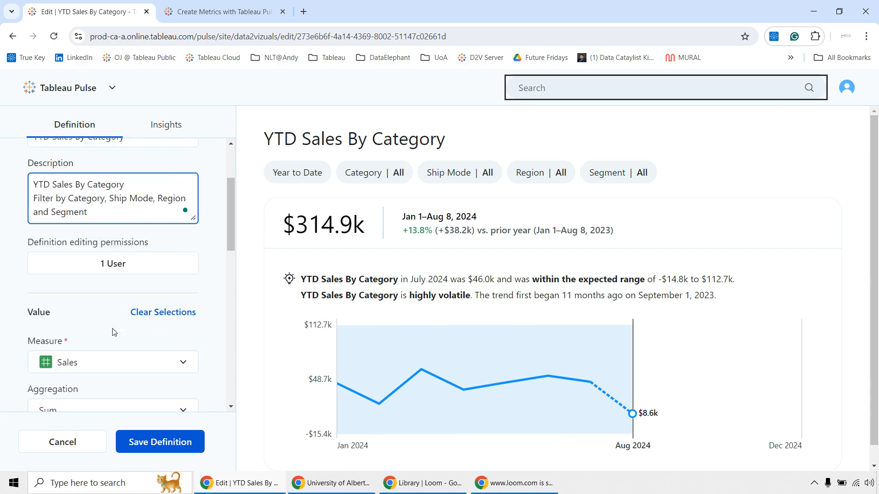
Turn off Restrict editing for the metric definition so anyone can edit it.
left_click(147, 273)
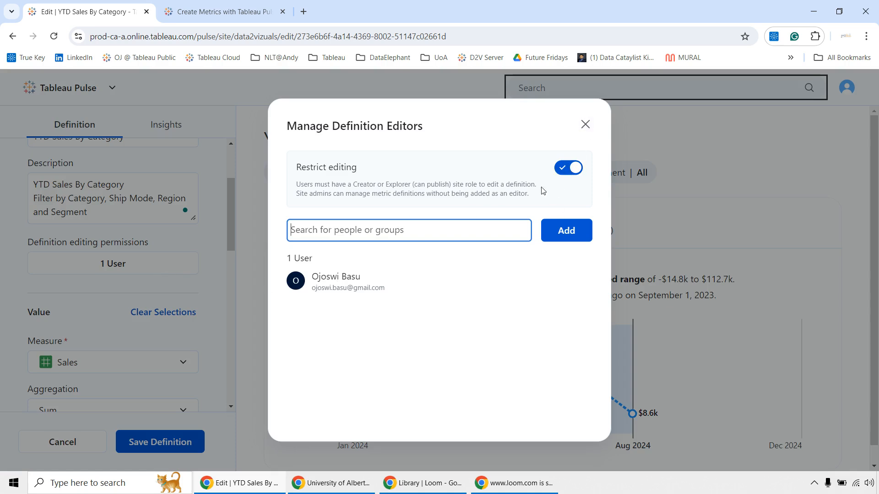
left_click(569, 168)
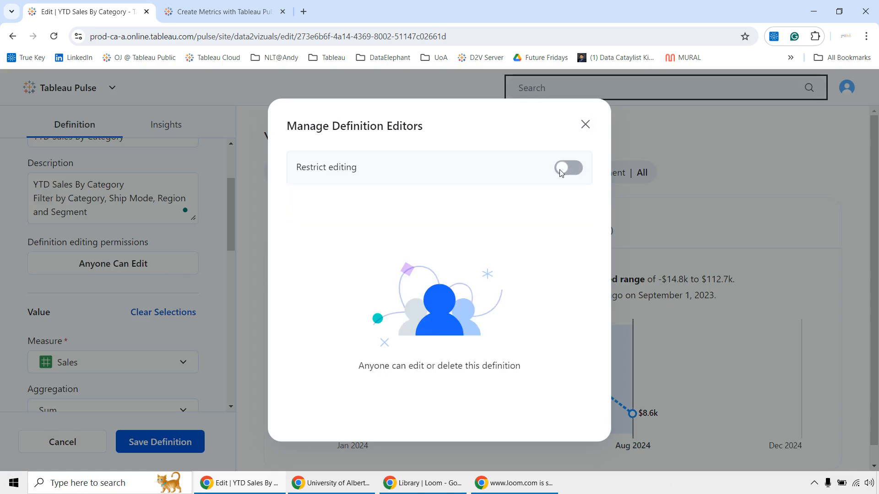
left_click(585, 124)
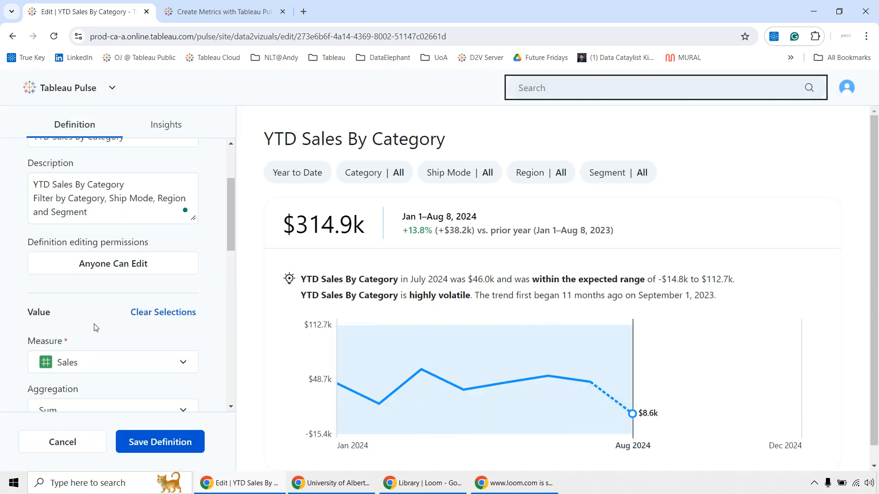
Turn Restrict editing back on in the definition's editing permissions.
scroll(94, 327, "down", 1)
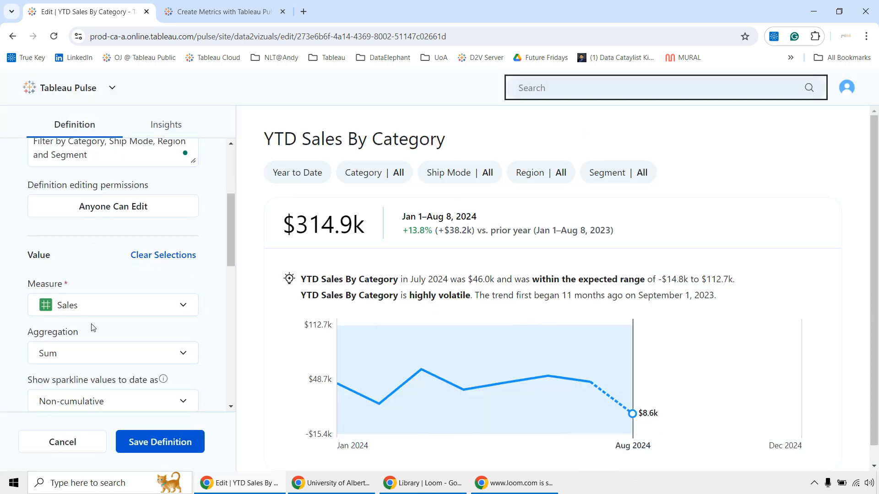
left_click(102, 210)
left_click(570, 166)
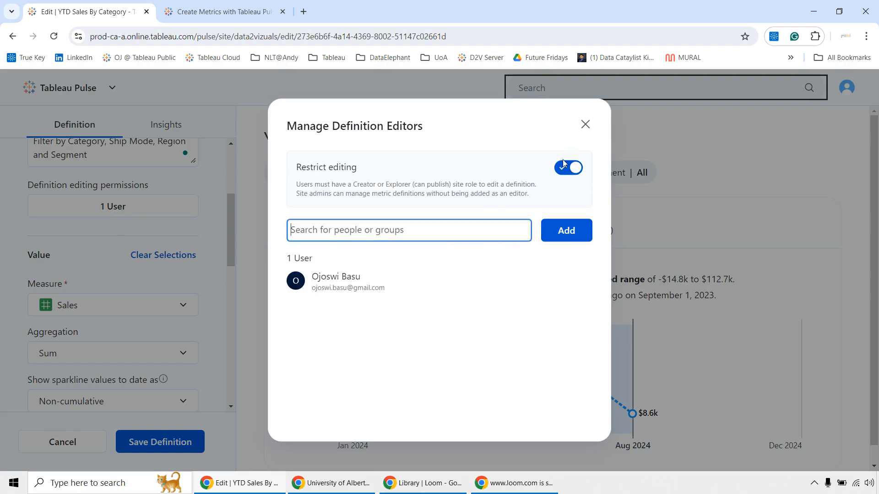
left_click(583, 130)
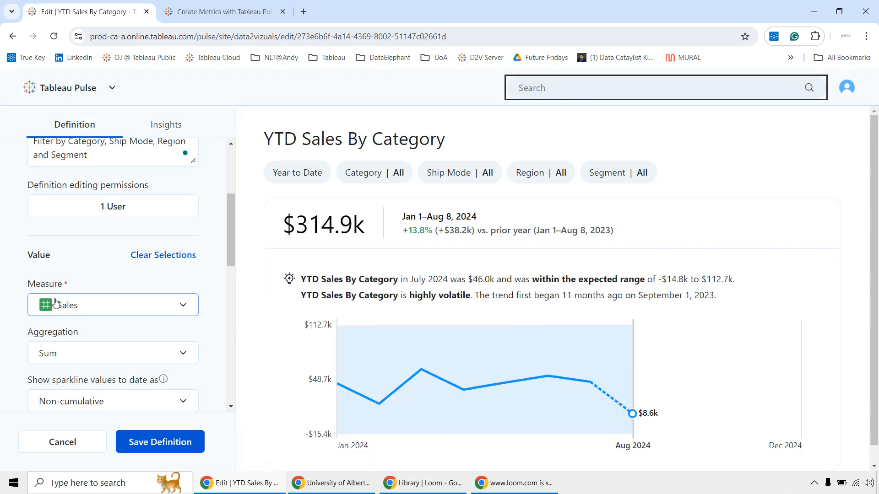
Look through the available measure fields for the definition, leaving Sales selected.
left_click(69, 314)
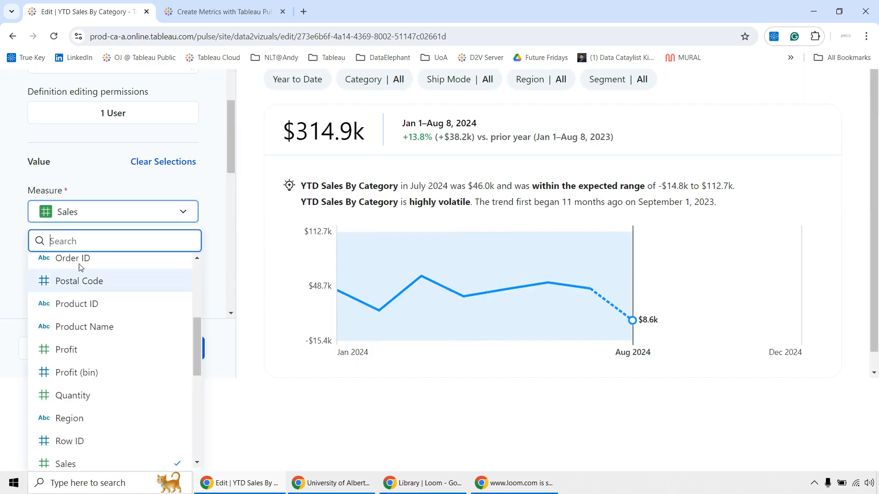
scroll(87, 361, "down", 1)
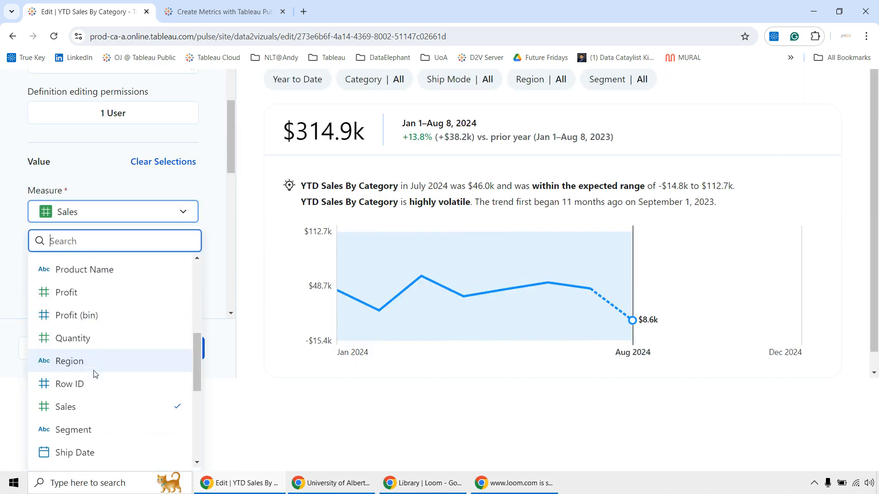
left_click(4, 175)
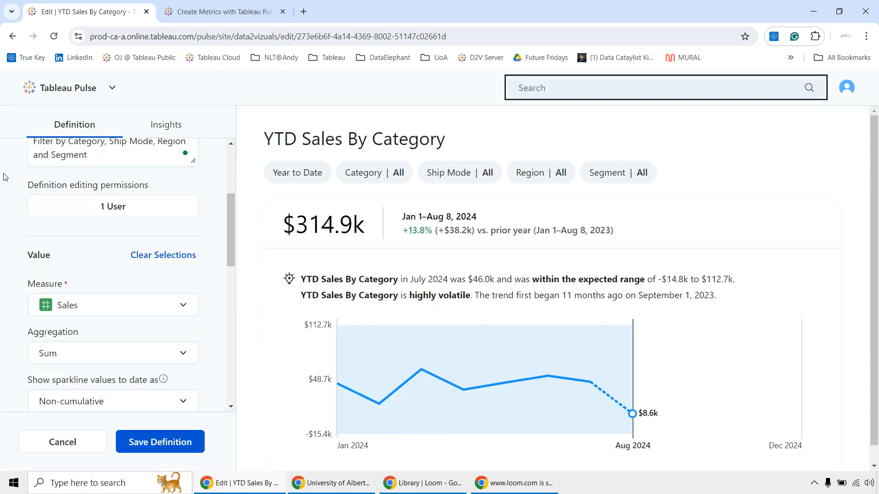
scroll(45, 342, "down", 1)
scroll(45, 344, "down", 1)
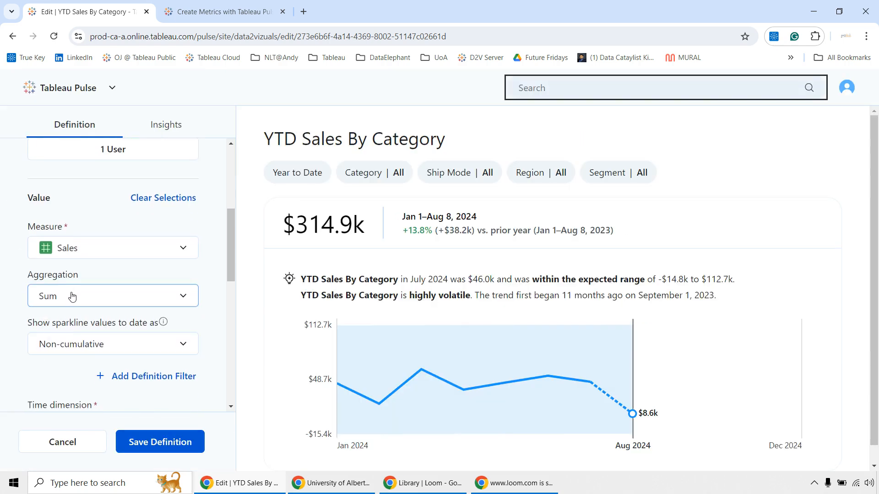
Check the aggregation options for the Sales measure, leaving Sum selected, and view the sparkline and time dimension settings.
left_click(72, 296)
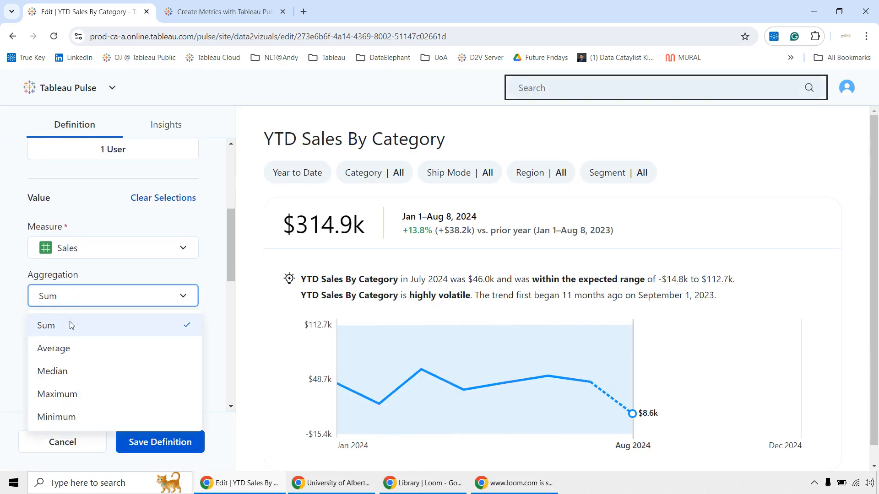
left_click(15, 259)
scroll(28, 304, "down", 1)
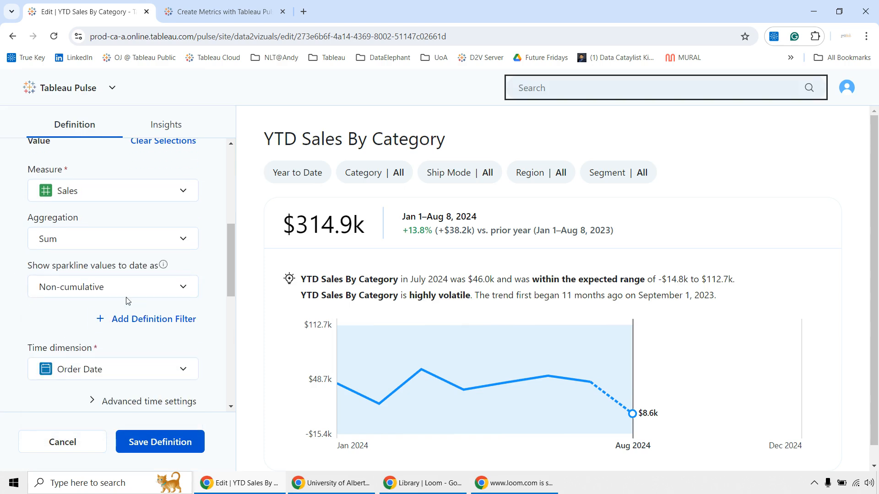
Try showing the sparkline values to date as Running total, and return the setting to Non-cumulative.
left_click(146, 293)
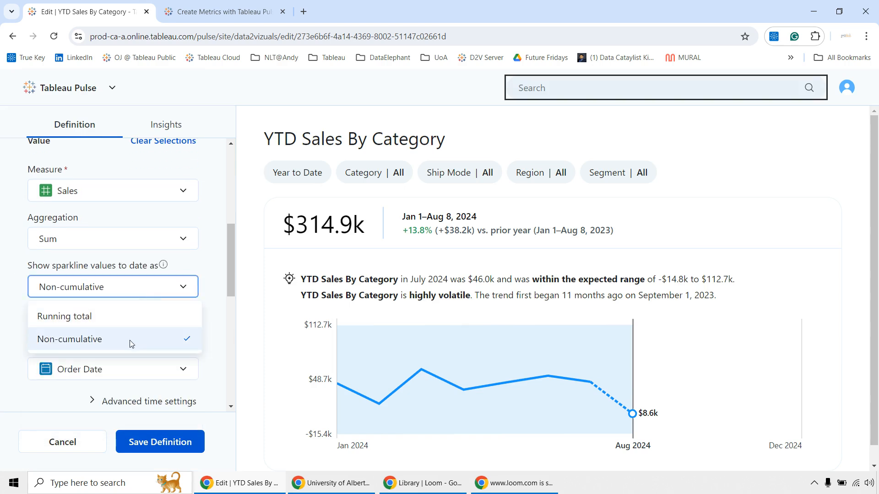
left_click(140, 326)
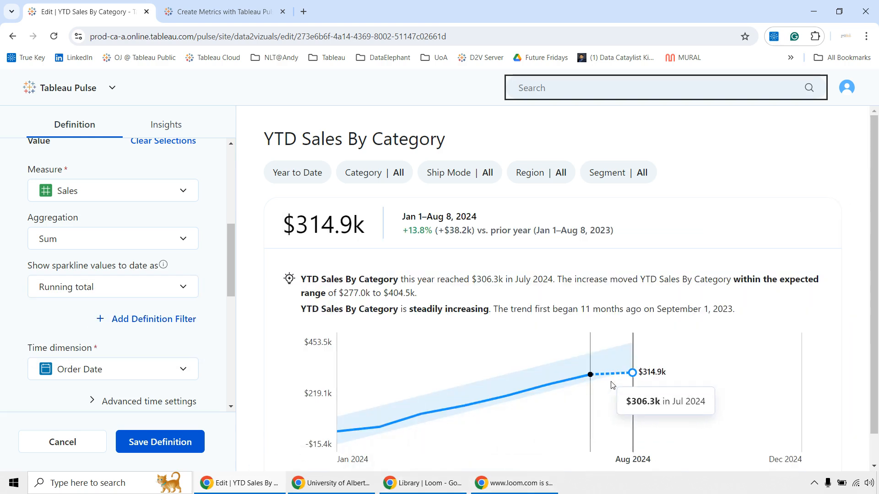
left_click(123, 292)
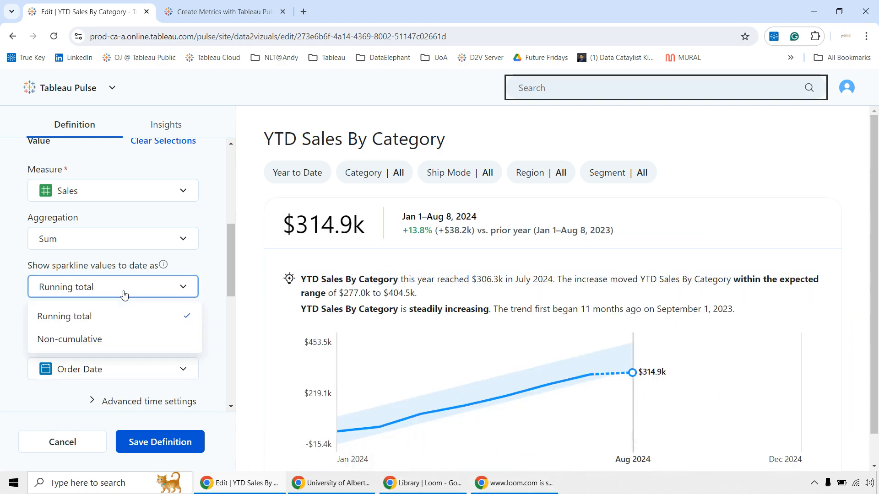
left_click(94, 344)
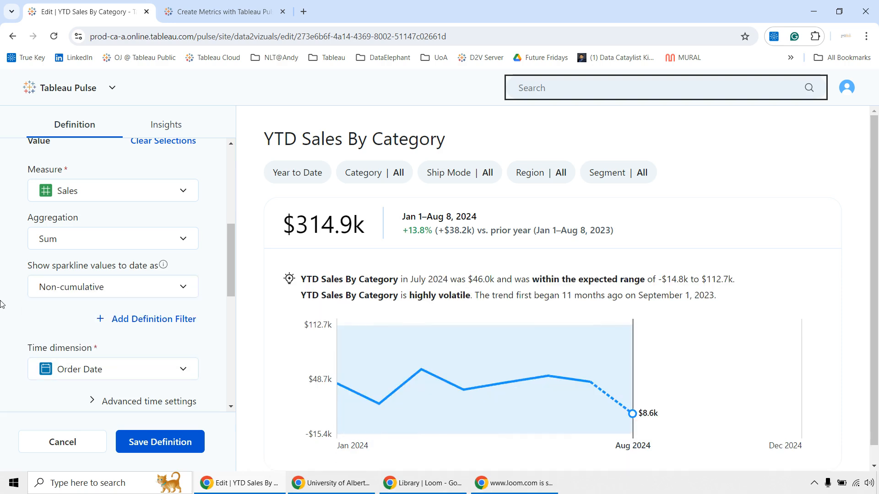
Check the available time dimension fields, leaving Order Date selected, and view the Compared to settings.
scroll(9, 306, "down", 3)
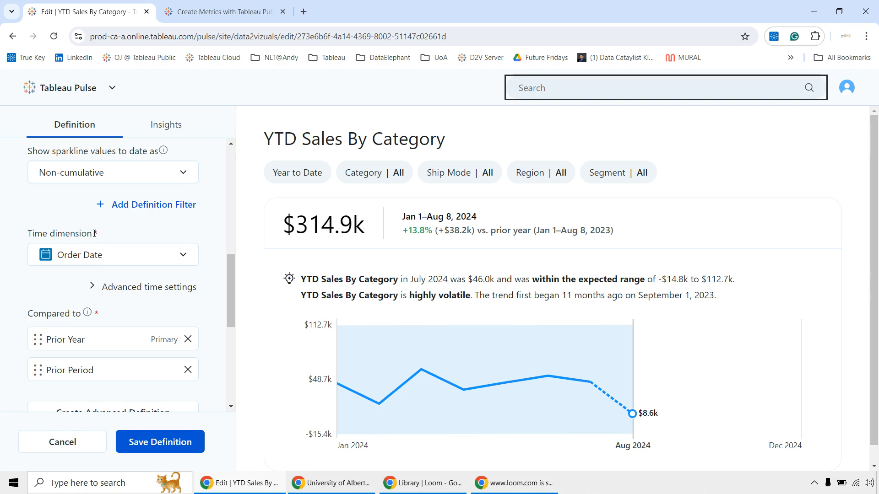
left_click(108, 257)
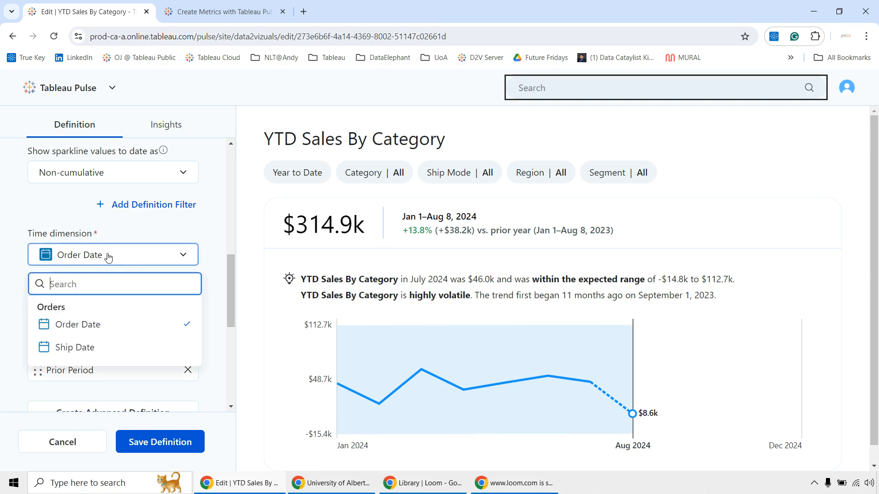
left_click(16, 254)
scroll(36, 330, "down", 1)
mouse_move(86, 259)
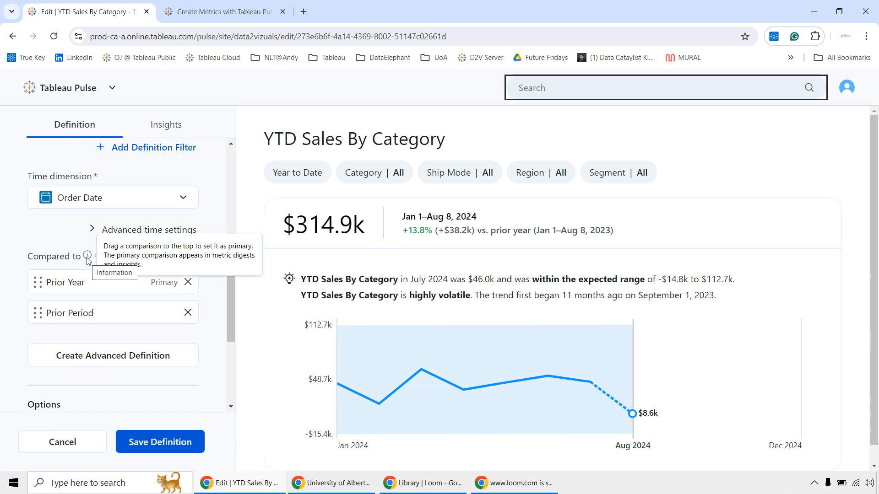
Remove the Prior Period comparison from the definition and highlight the date ranges in the metric preview.
left_click(188, 313)
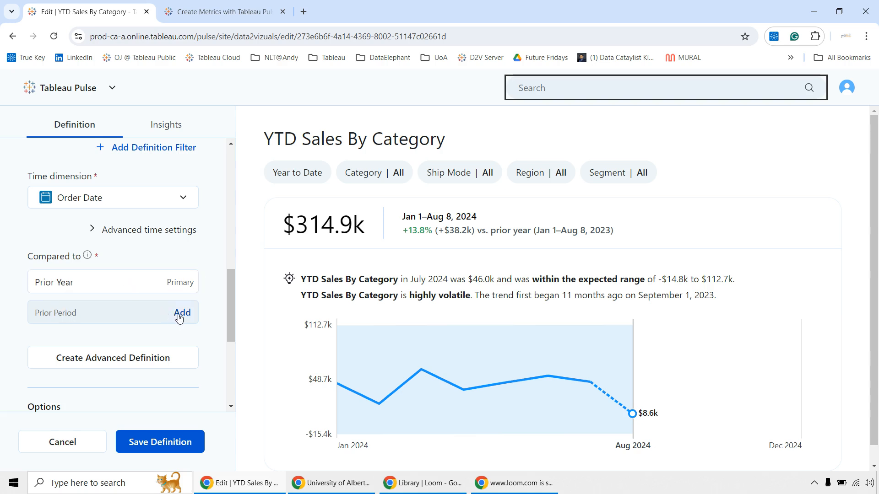
left_click_drag(400, 217, 480, 218)
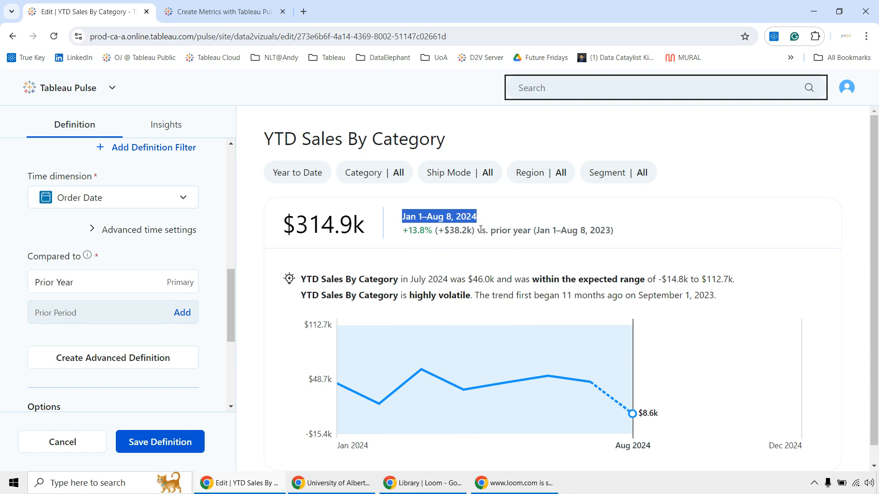
left_click_drag(488, 231, 640, 236)
Add State/Province as an adjustable metric filter in the definition's options.
scroll(92, 321, "down", 3)
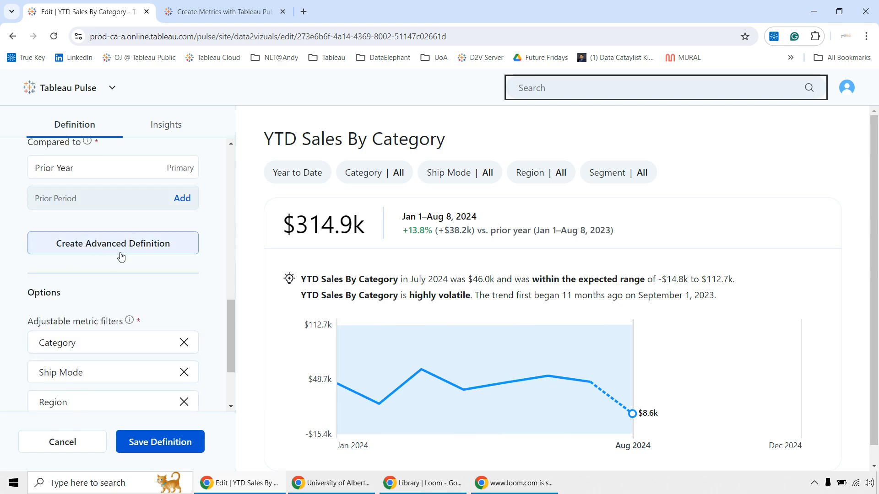
scroll(123, 309, "down", 2)
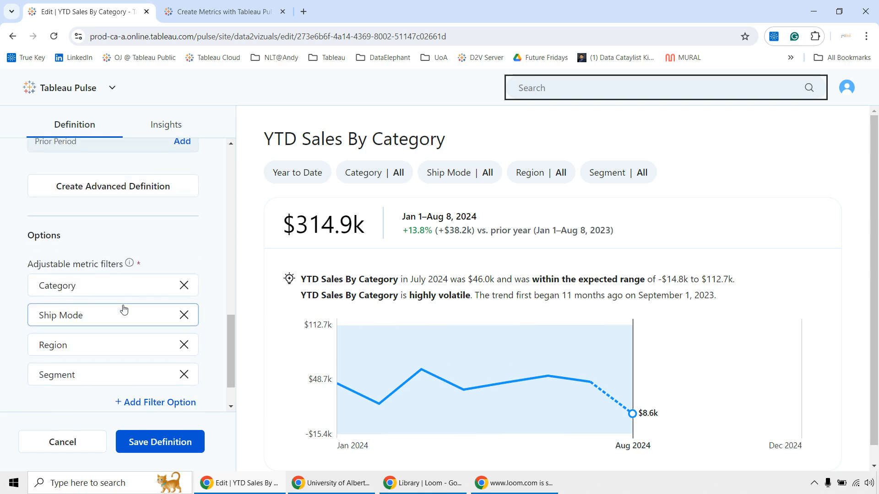
mouse_move(130, 267)
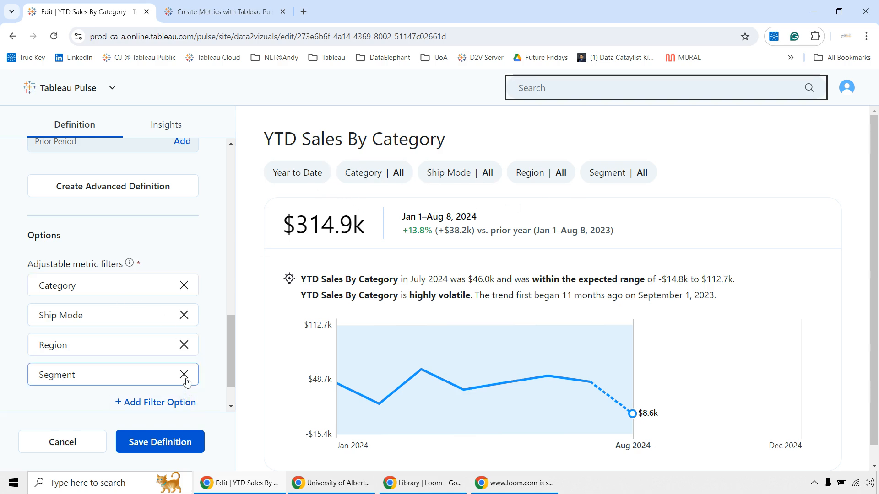
left_click(183, 403)
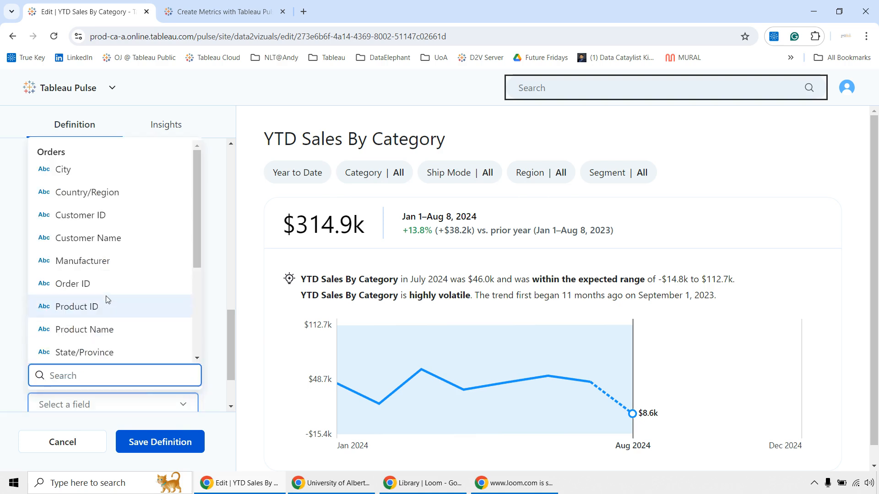
left_click(112, 354)
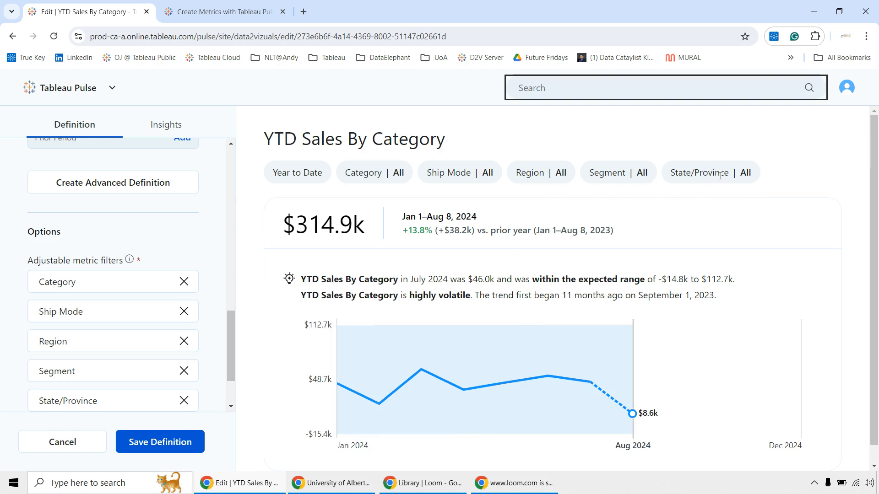
Save the changes to the YTD Sales By Category definition and confirm the save.
scroll(112, 314, "down", 2)
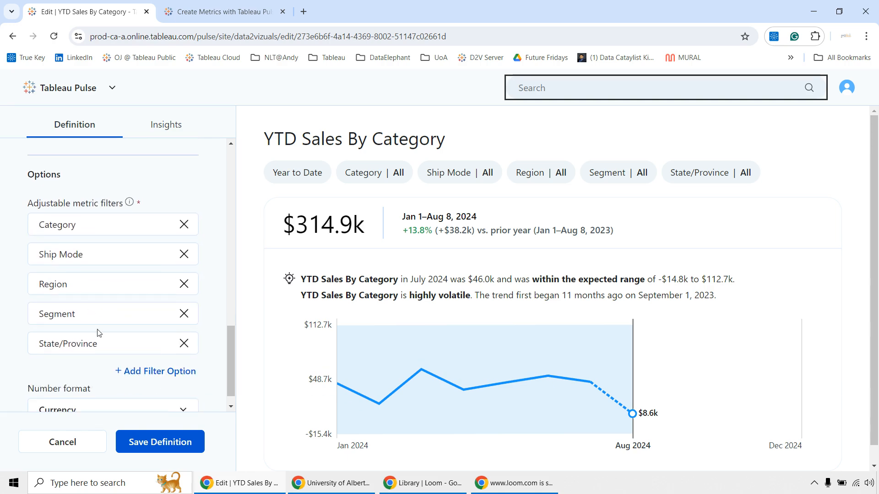
scroll(98, 334, "down", 1)
left_click(161, 442)
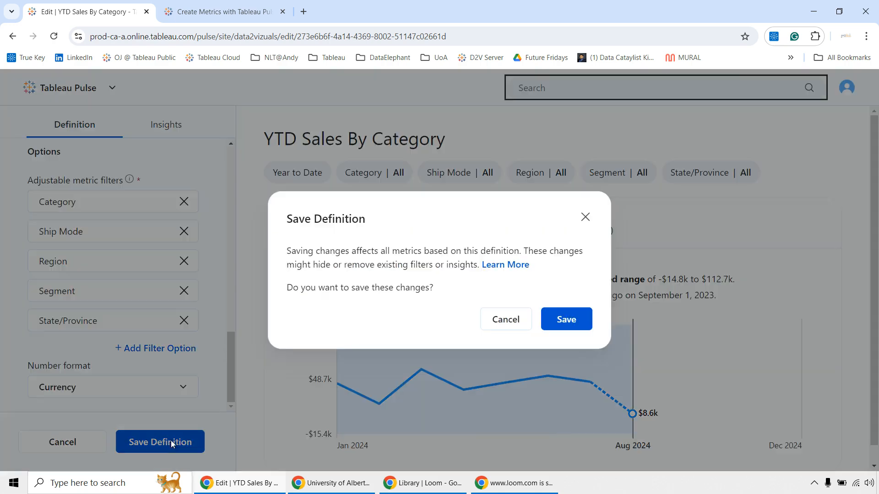
left_click(565, 322)
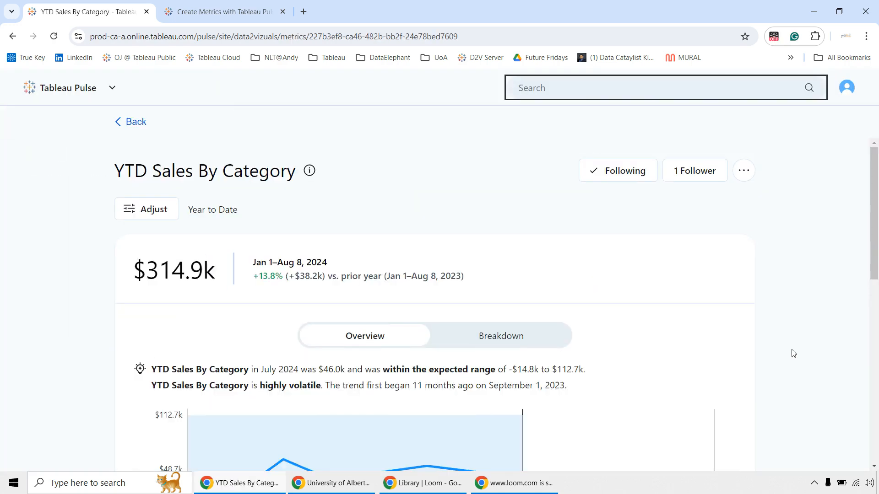
Review the saved metric's overview and its adjustable filters, including State/Province, without changing any of them.
scroll(793, 354, "down", 4)
scroll(794, 354, "up", 4)
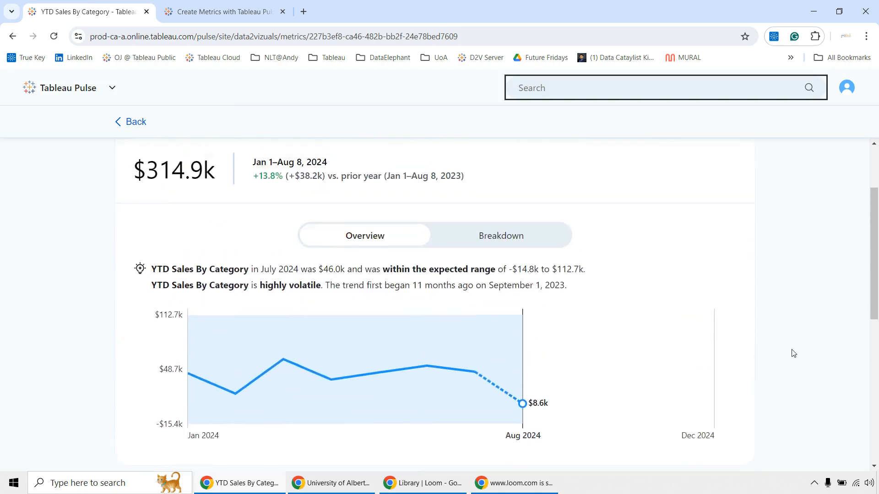
scroll(794, 354, "up", 1)
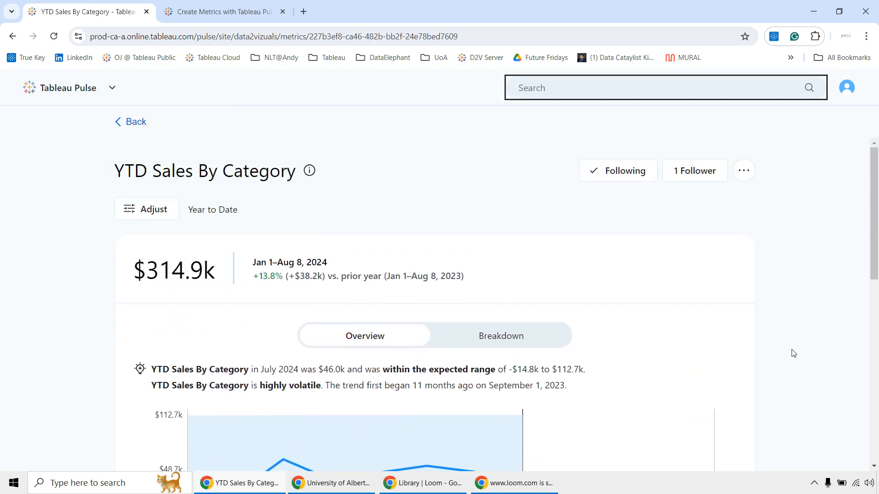
left_click(161, 210)
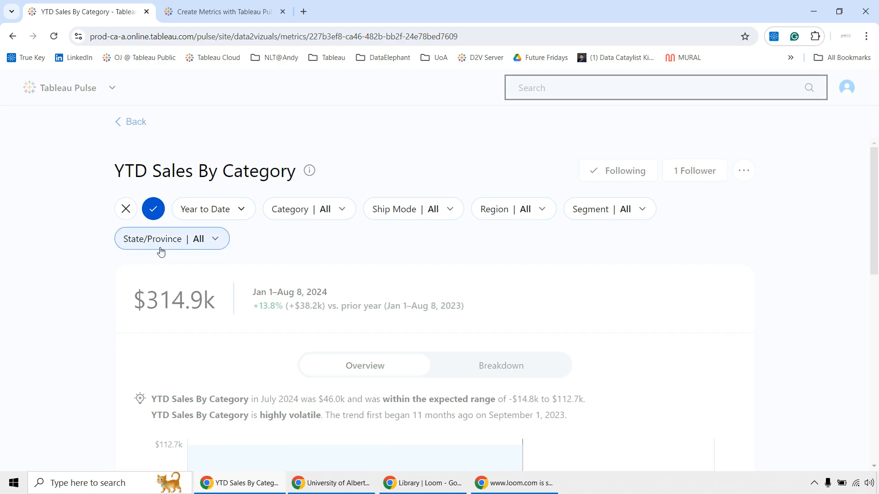
scroll(688, 281, "down", 1)
scroll(687, 281, "down", 1)
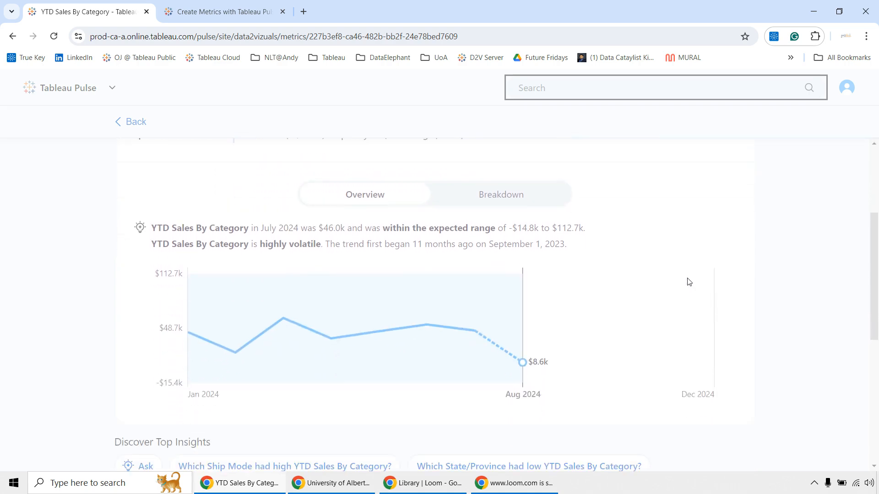
scroll(687, 281, "up", 3)
left_click(153, 215)
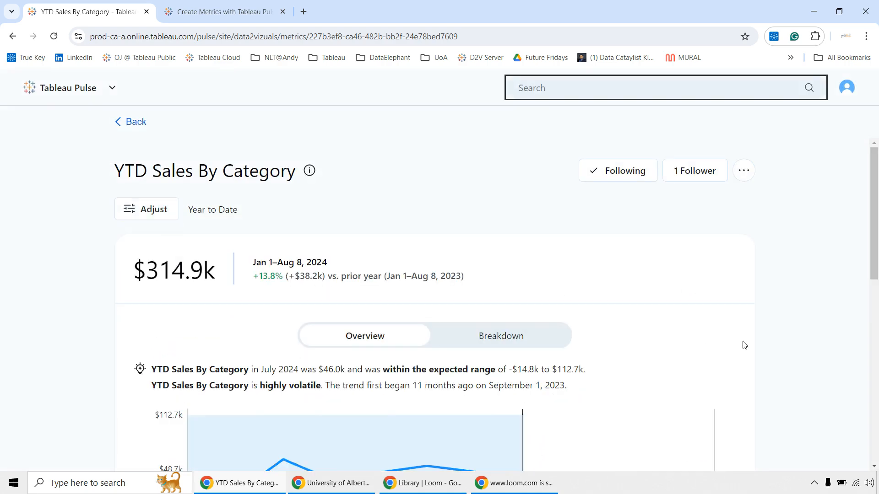
Generate the top insights for which Region had high and which State/Province had low YTD Sales By Category.
scroll(742, 344, "down", 6)
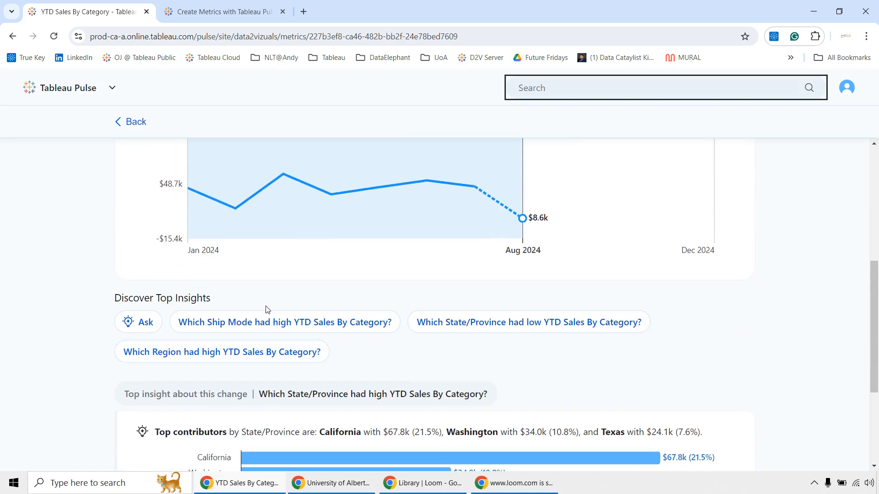
scroll(174, 357, "down", 4)
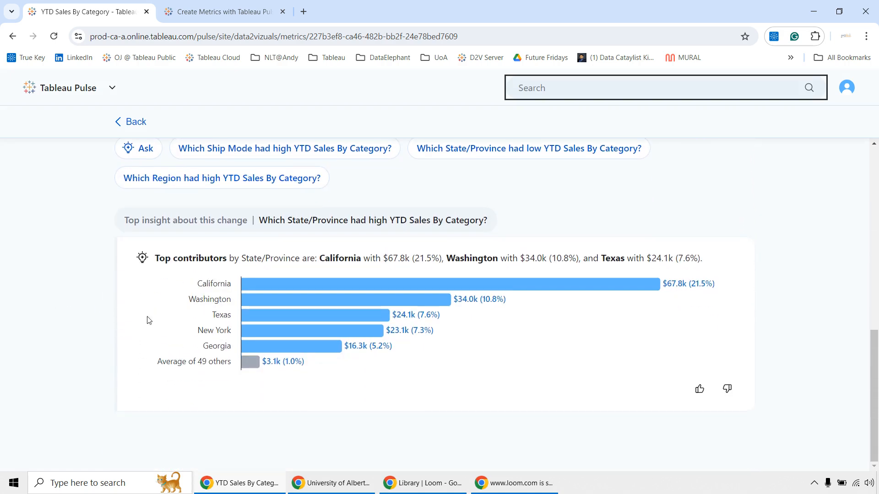
scroll(149, 326, "up", 8)
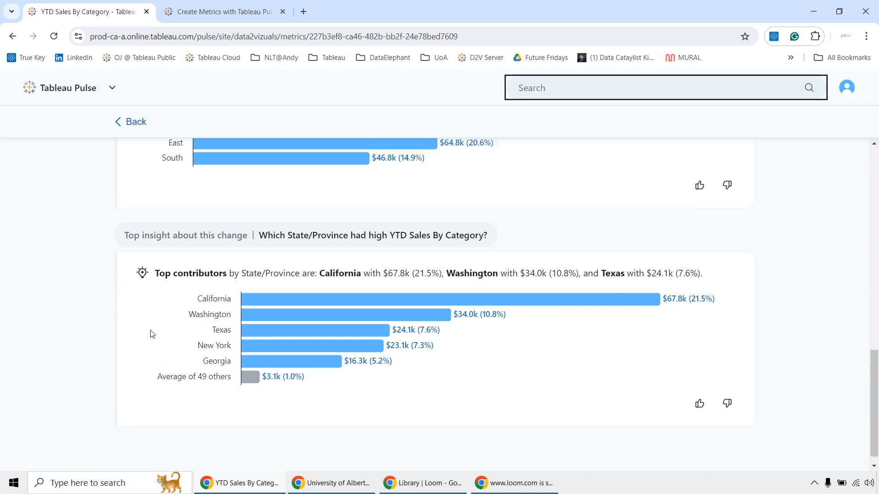
left_click(477, 313)
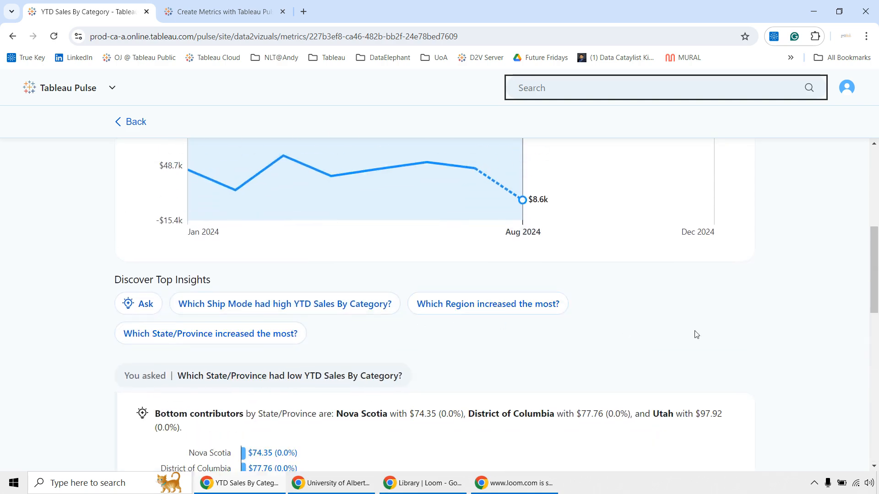
Ask "Show category with highest sales" about the metric and choose the suggestion "Which Category had high YTD Sales By Category?".
left_click(115, 183)
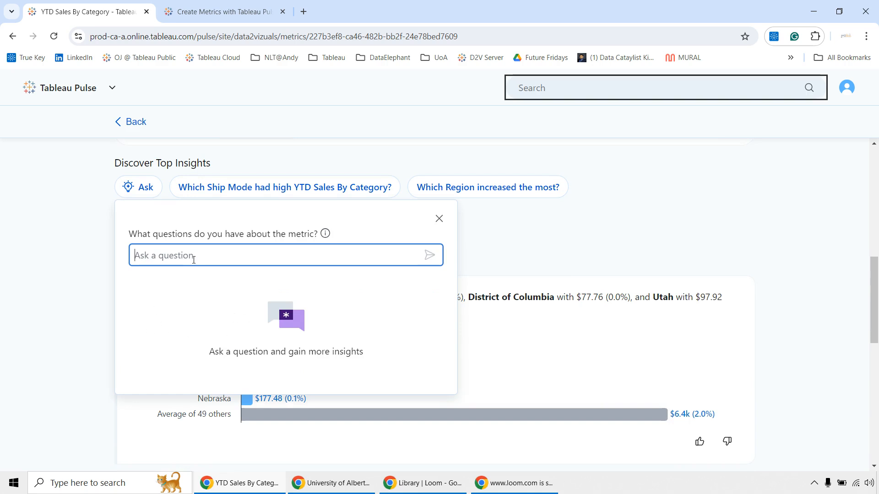
type("Show category with highest sales")
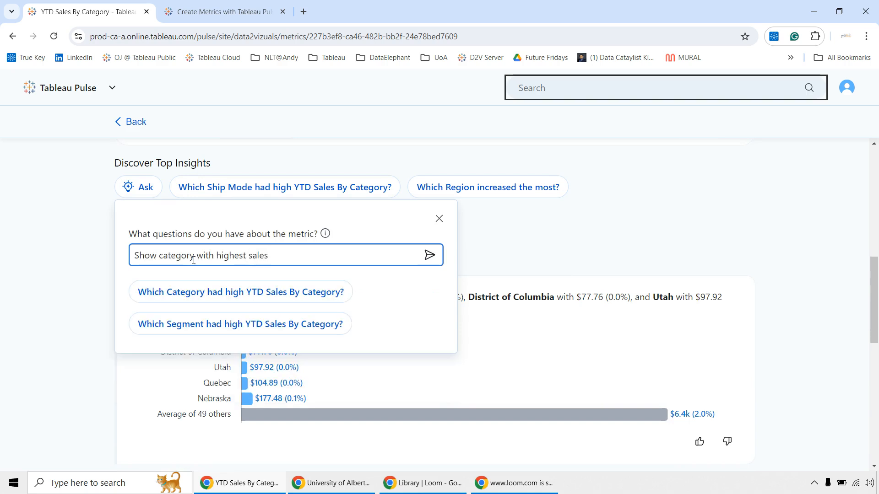
left_click(222, 293)
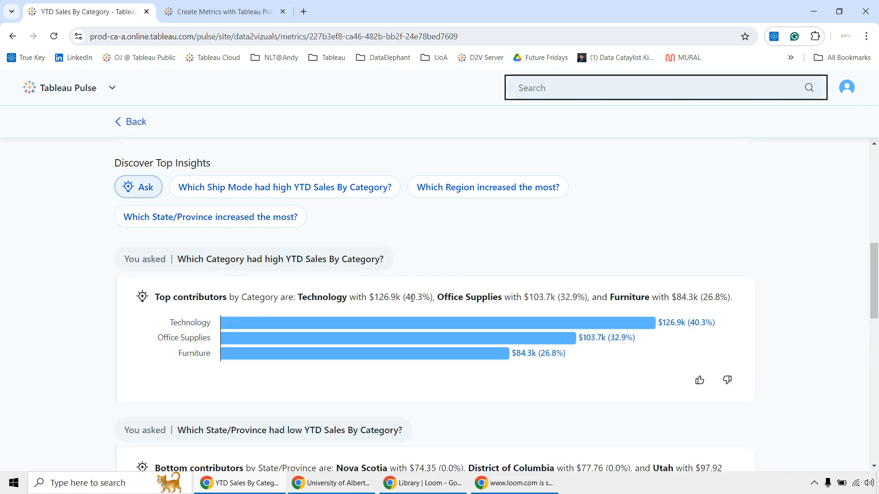
scroll(412, 298, "down", 6)
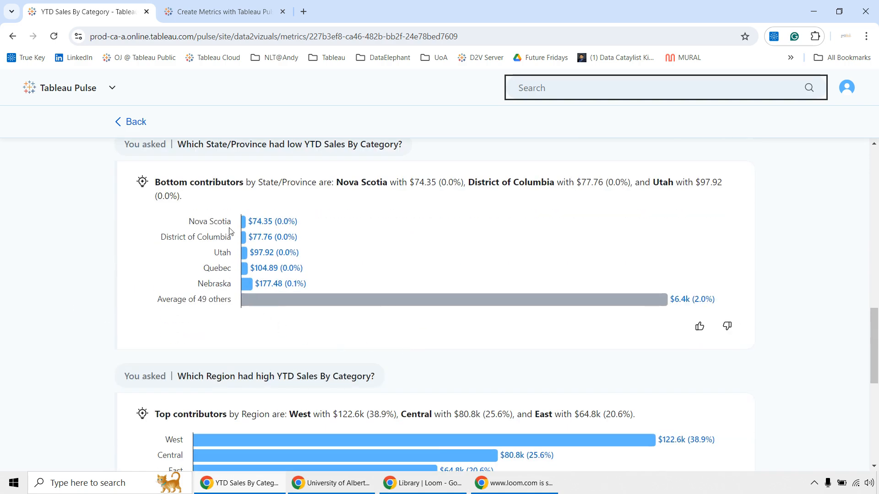
Show the metric's Breakdown by Region and look through the bars and the generated insights below it.
left_click(496, 317)
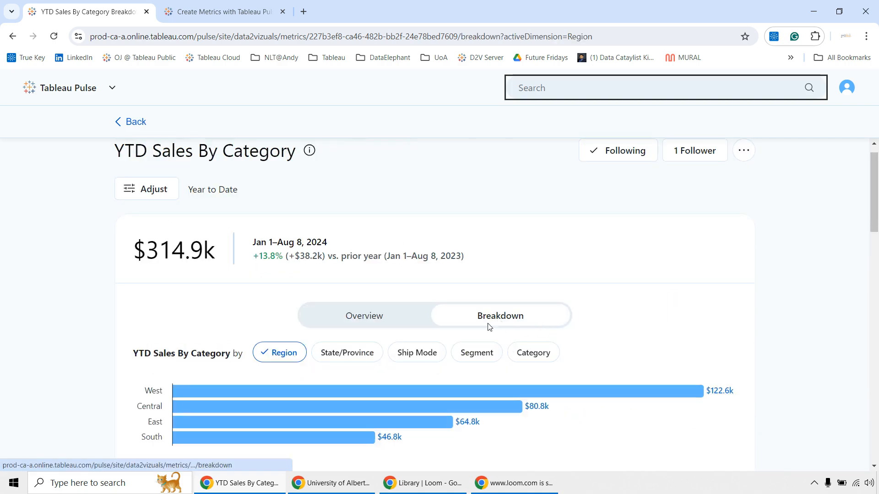
scroll(317, 325, "down", 1)
scroll(24, 283, "down", 3)
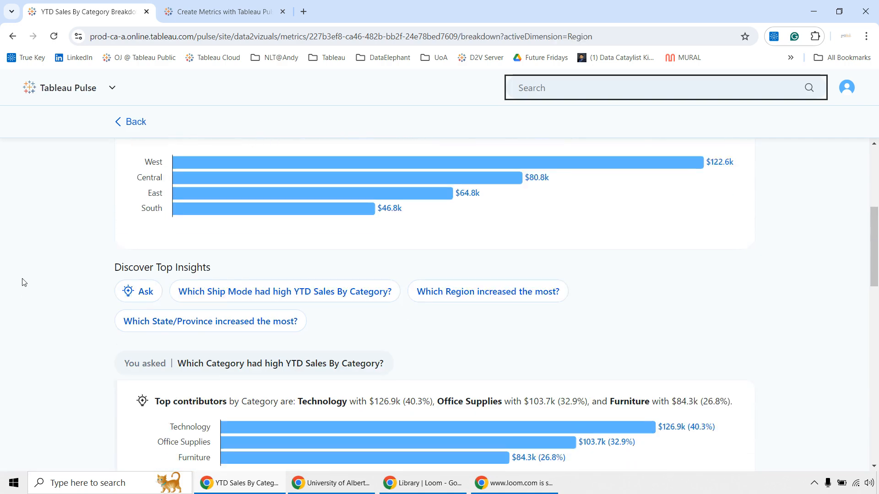
scroll(24, 282, "down", 12)
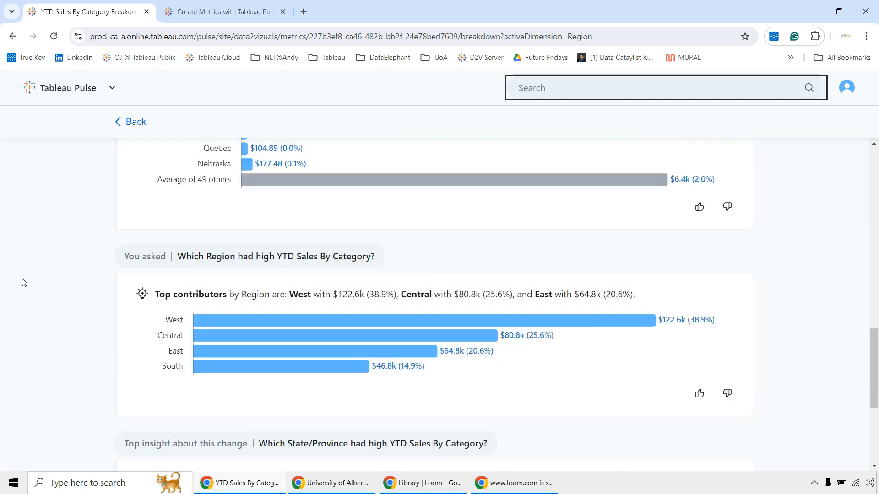
scroll(24, 282, "up", 20)
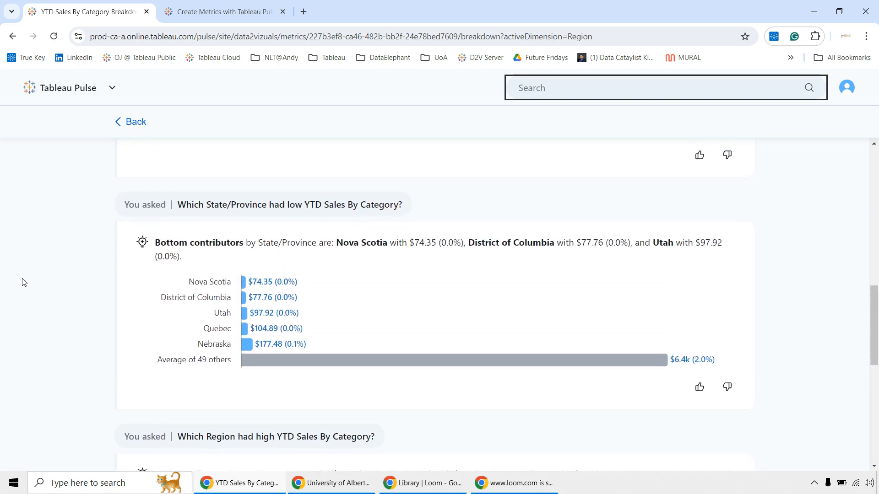
Adjust the metric's Category filter to exclude Furniture and Office Supplies, keeping only Technology, and apply the change.
left_click(153, 204)
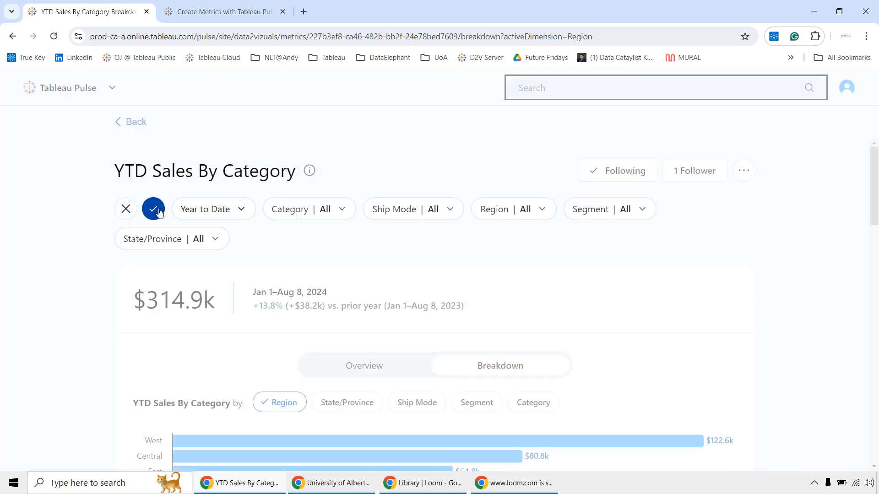
left_click(311, 216)
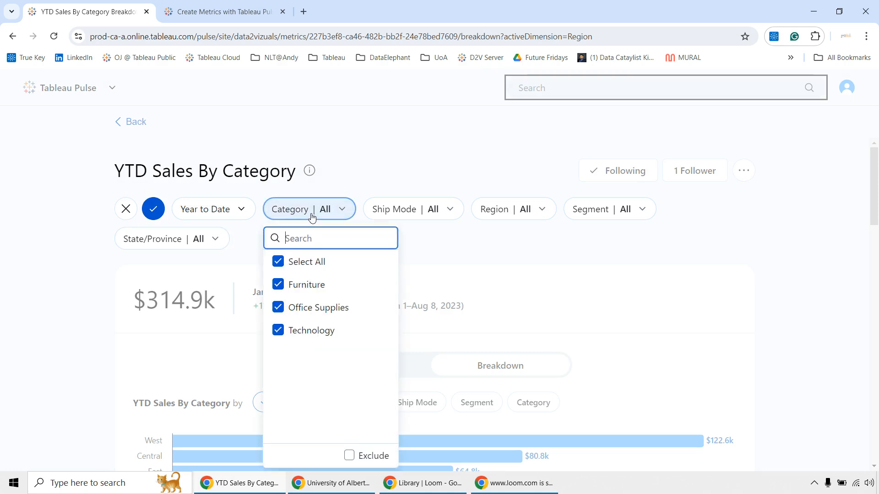
left_click(279, 308)
left_click(278, 286)
left_click(511, 271)
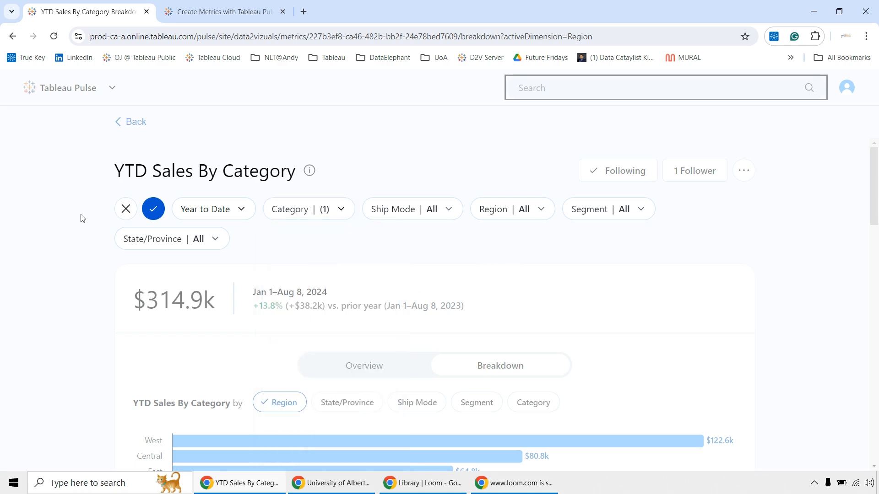
left_click(148, 210)
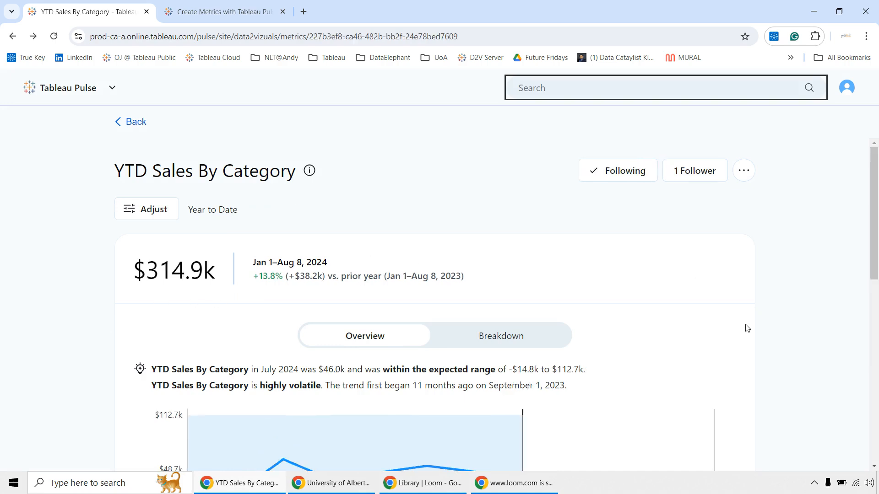
Review the unfiltered YTD Sales By Category overview, covering its trend chart, the suggested questions and the top State/Province insight.
scroll(746, 328, "down", 4)
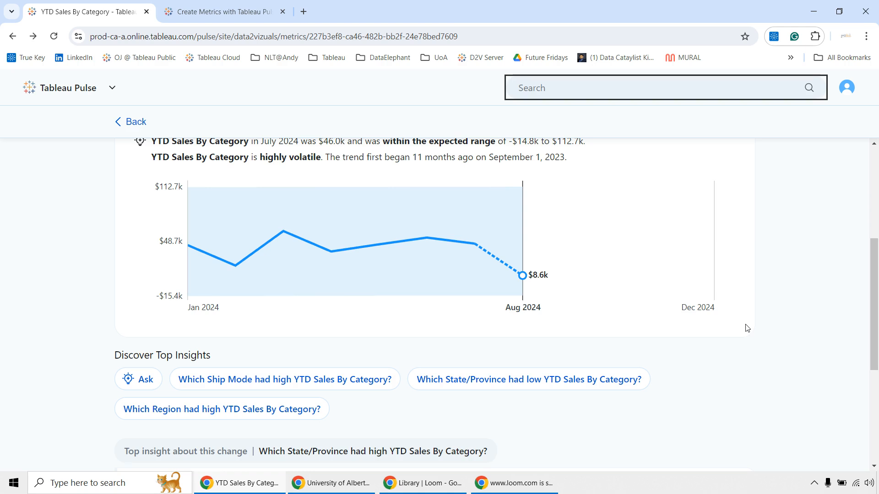
scroll(748, 328, "up", 1)
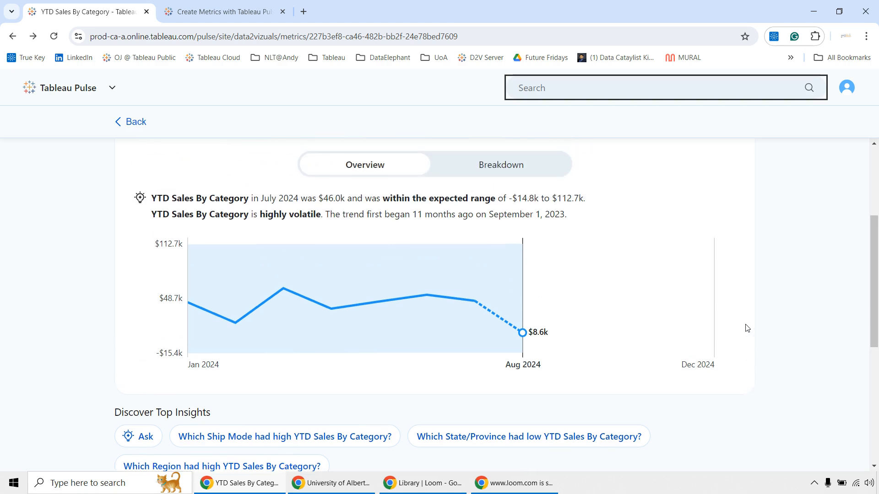
scroll(747, 329, "down", 5)
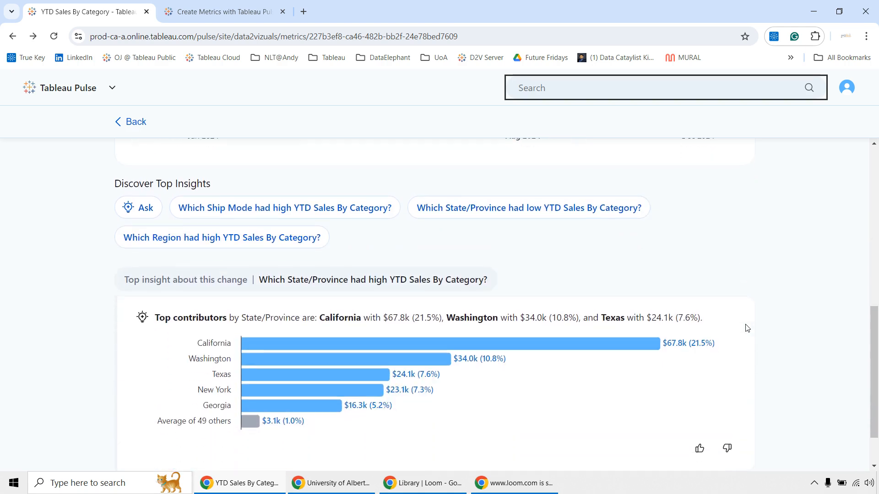